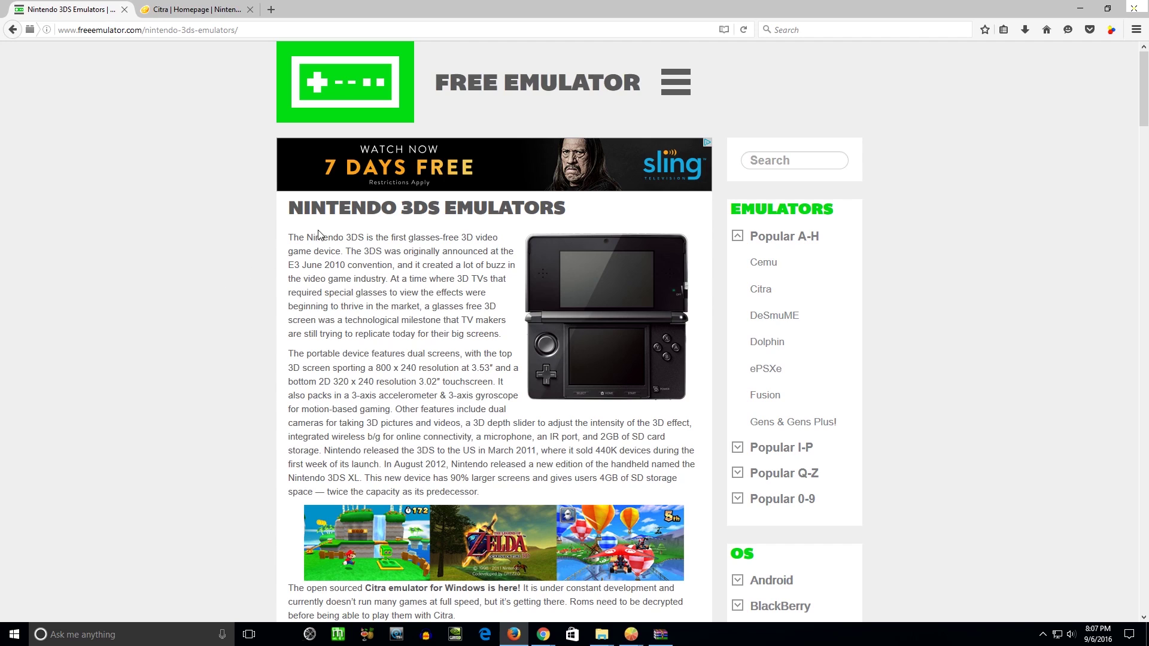
# - Read the Nintendo 3DS emulators page down to the Citra version heading and its download CAPTCHA
pyautogui.moveTo(294, 210); pyautogui.dragTo(560, 211)
pyautogui.click(387, 236)
pyautogui.scroll(-3, 379, 251)
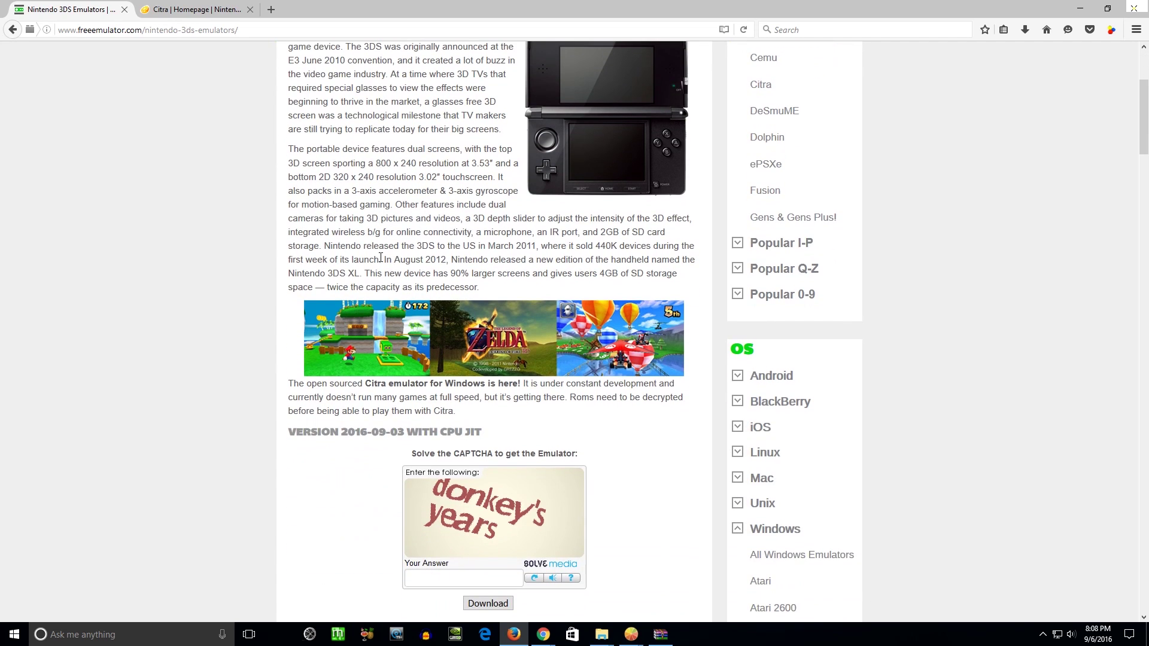
pyautogui.scroll(-1, 380, 259)
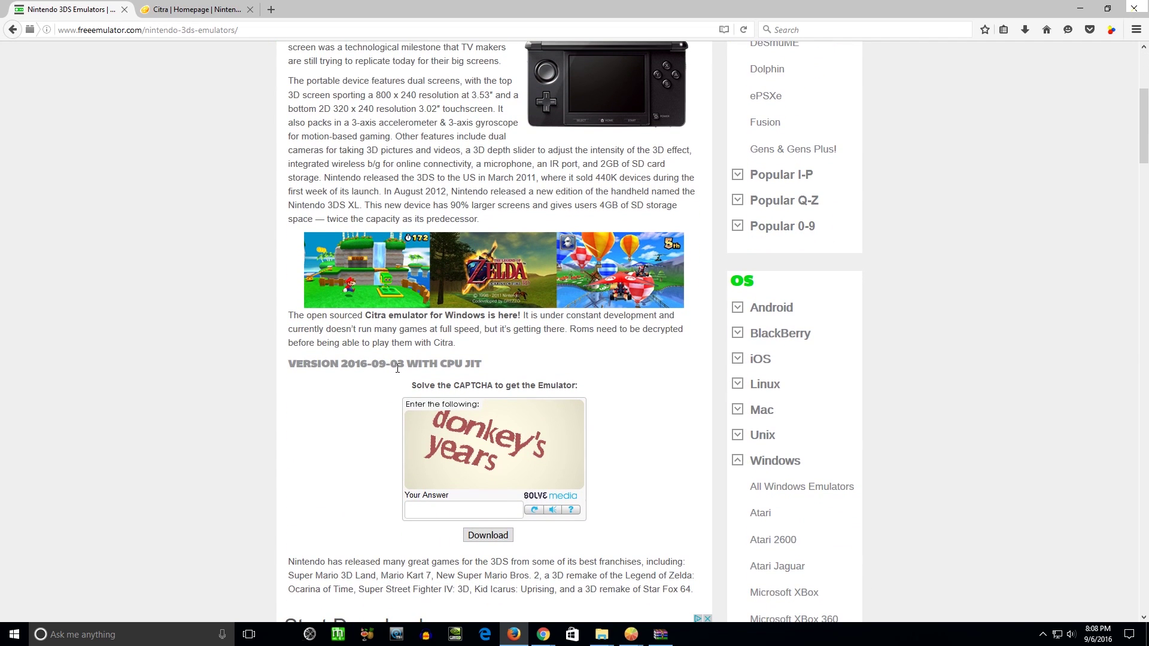
pyautogui.moveTo(440, 363); pyautogui.dragTo(481, 365)
pyautogui.moveTo(290, 362); pyautogui.dragTo(486, 369)
pyautogui.click(381, 367)
pyautogui.moveTo(326, 363); pyautogui.dragTo(439, 366)
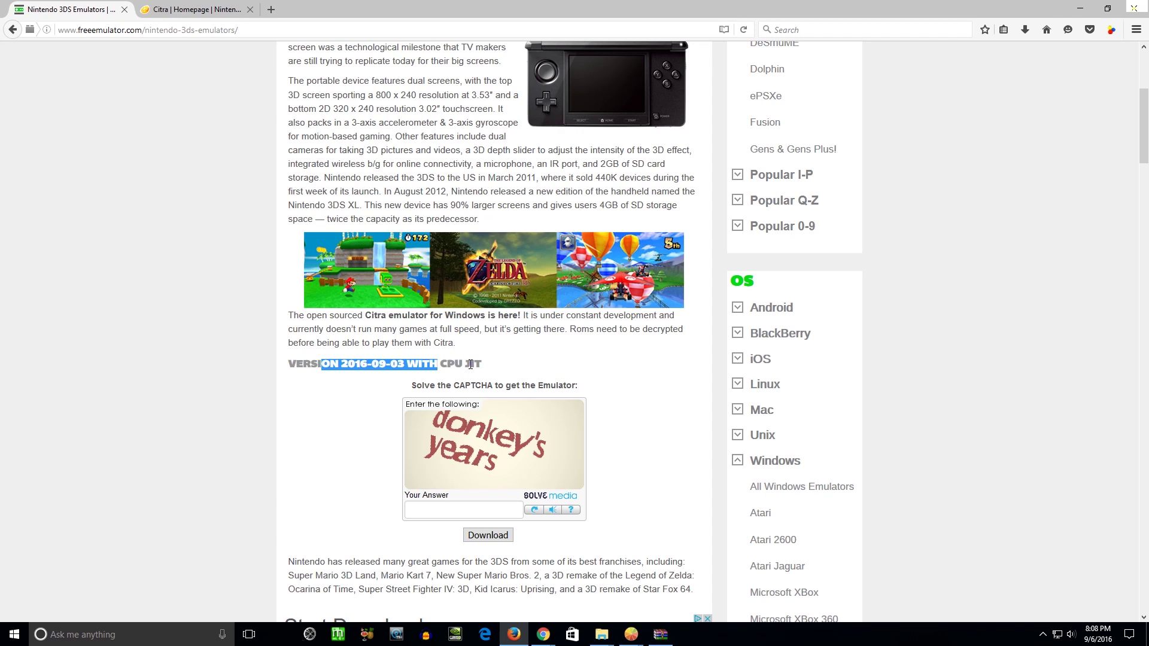
pyautogui.moveTo(470, 364); pyautogui.dragTo(338, 364)
pyautogui.click(350, 388)
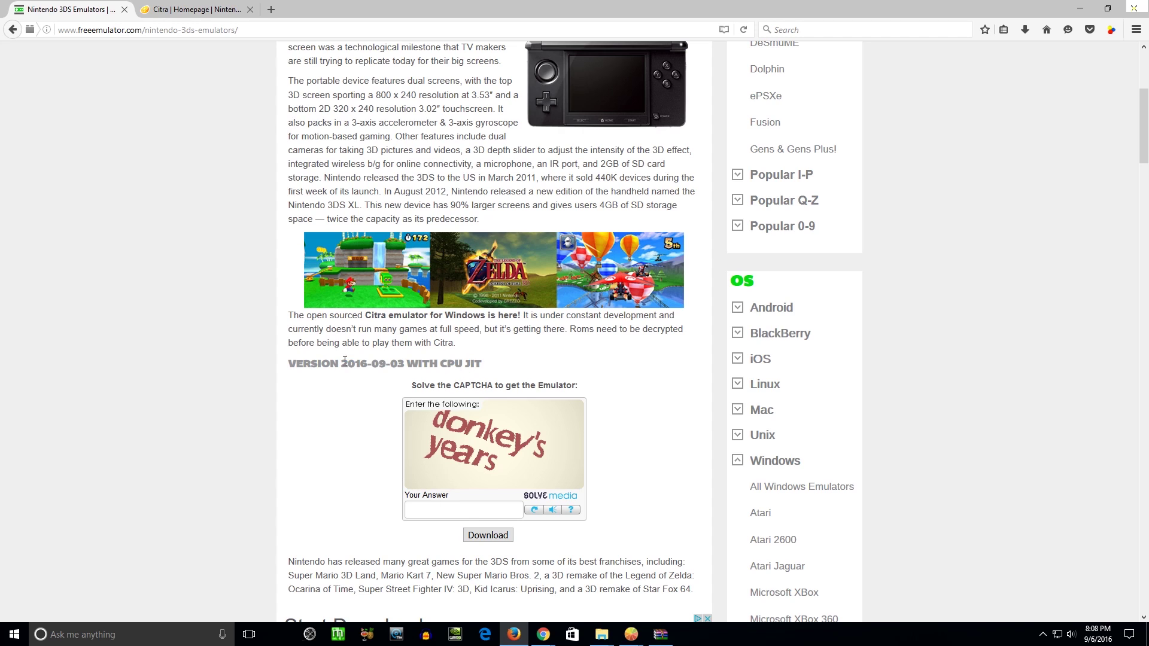
# - Solve the download CAPTCHA and save the Citra archive citra_20160903_cpu_jit.zip
pyautogui.click(435, 512)
pyautogui.write("donkey's years")
pyautogui.click(497, 539)
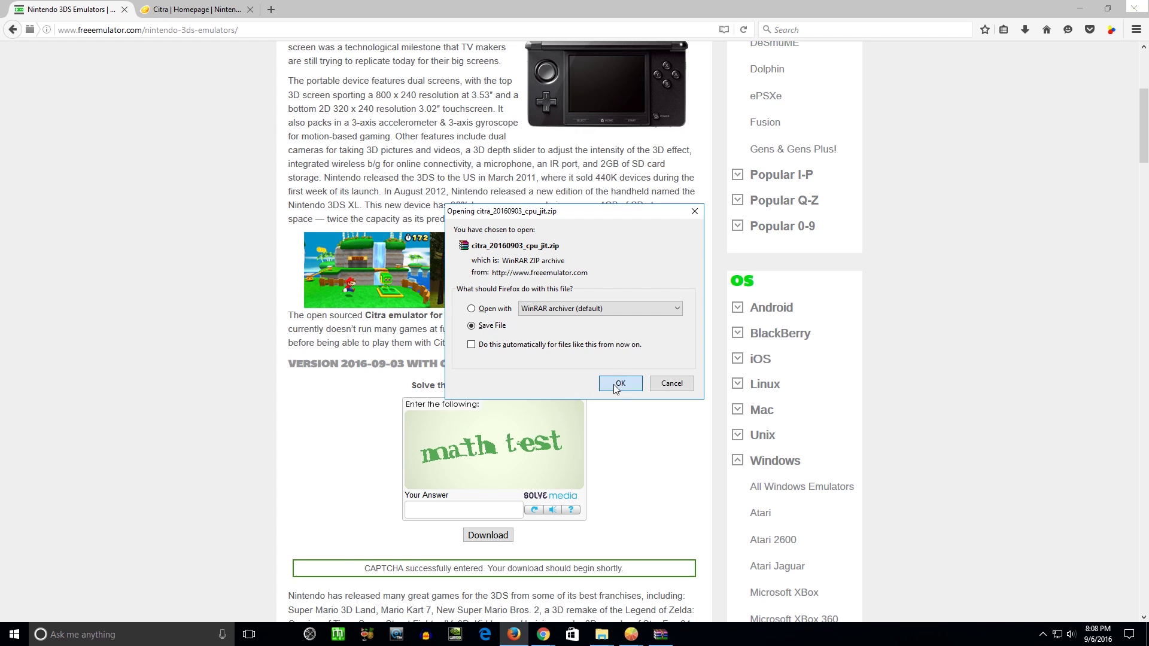
pyautogui.click(620, 384)
# - Open the newly downloaded Citra archive, select all its contents and single out citra-qt-gcc-jit.exe
pyautogui.click(1025, 31)
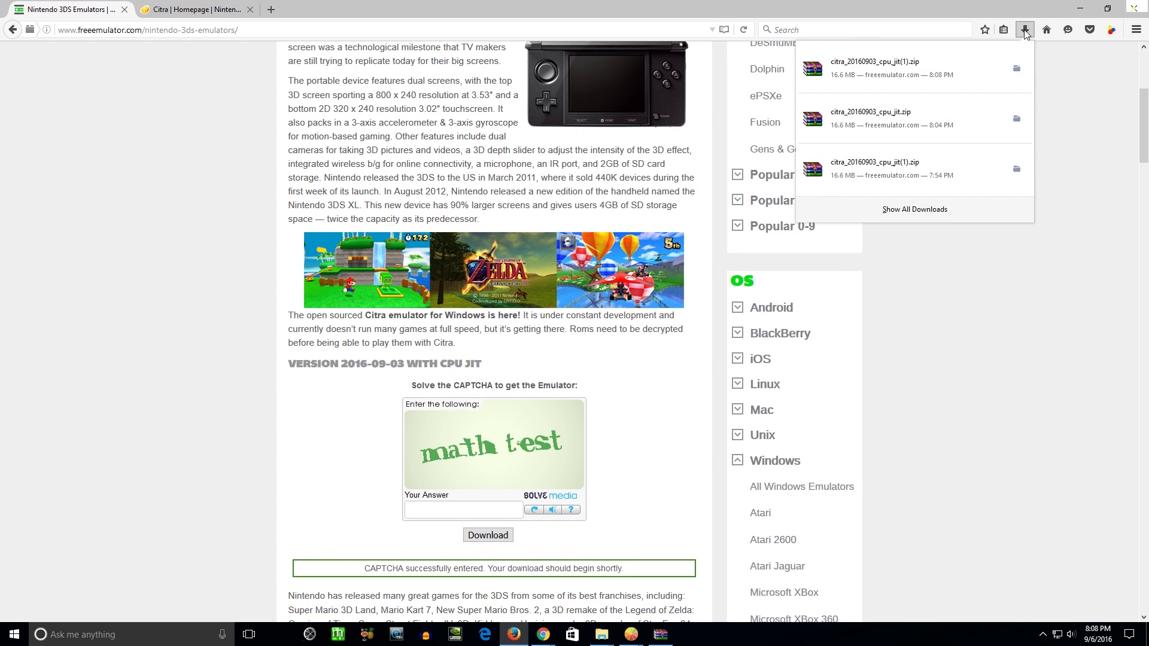
pyautogui.click(894, 72)
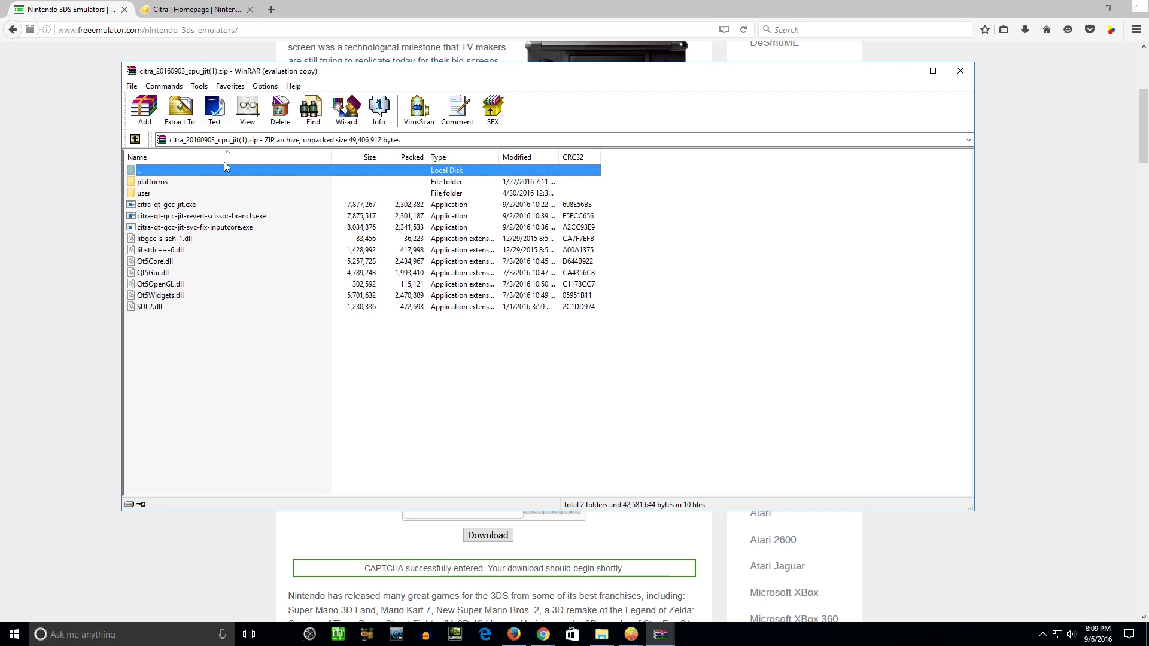
pyautogui.moveTo(228, 341); pyautogui.dragTo(150, 177)
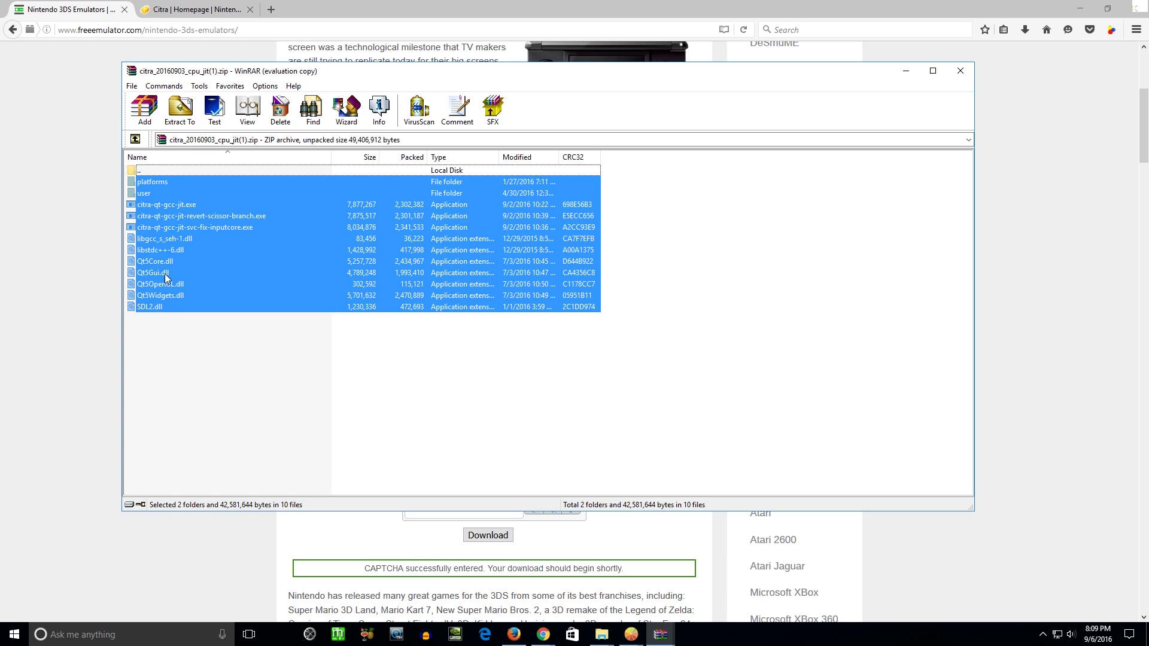
pyautogui.click(186, 207)
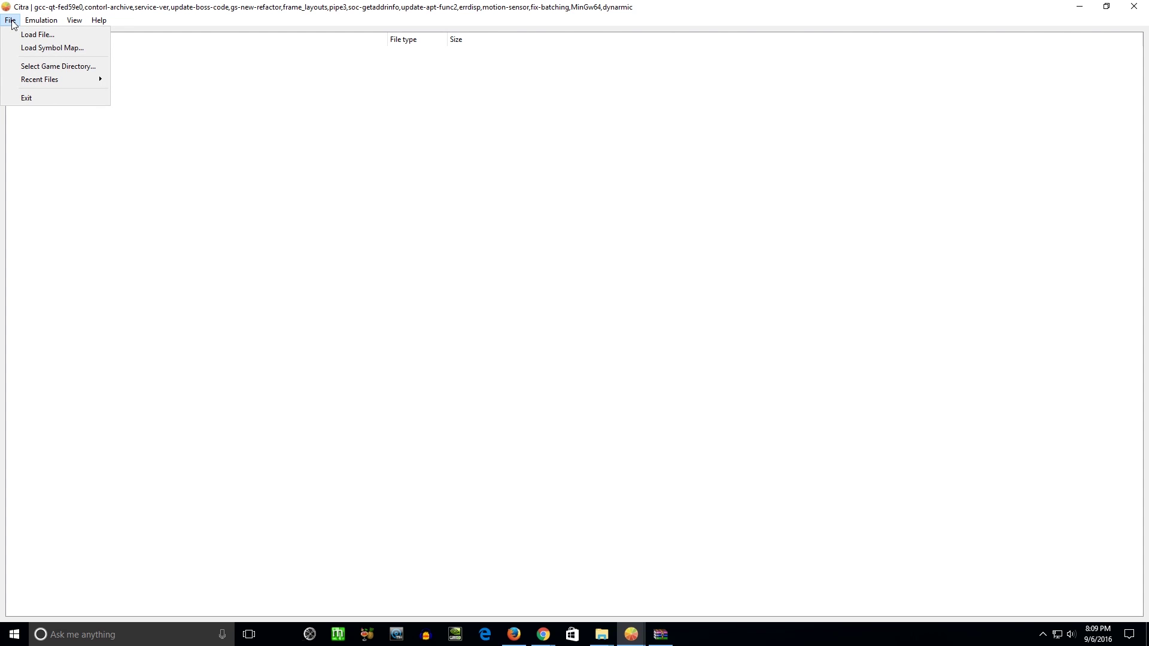
# - Open Citra's configuration and examine the CPU JIT option and the available emulation regions, keeping USA
pyautogui.moveTo(41, 20)
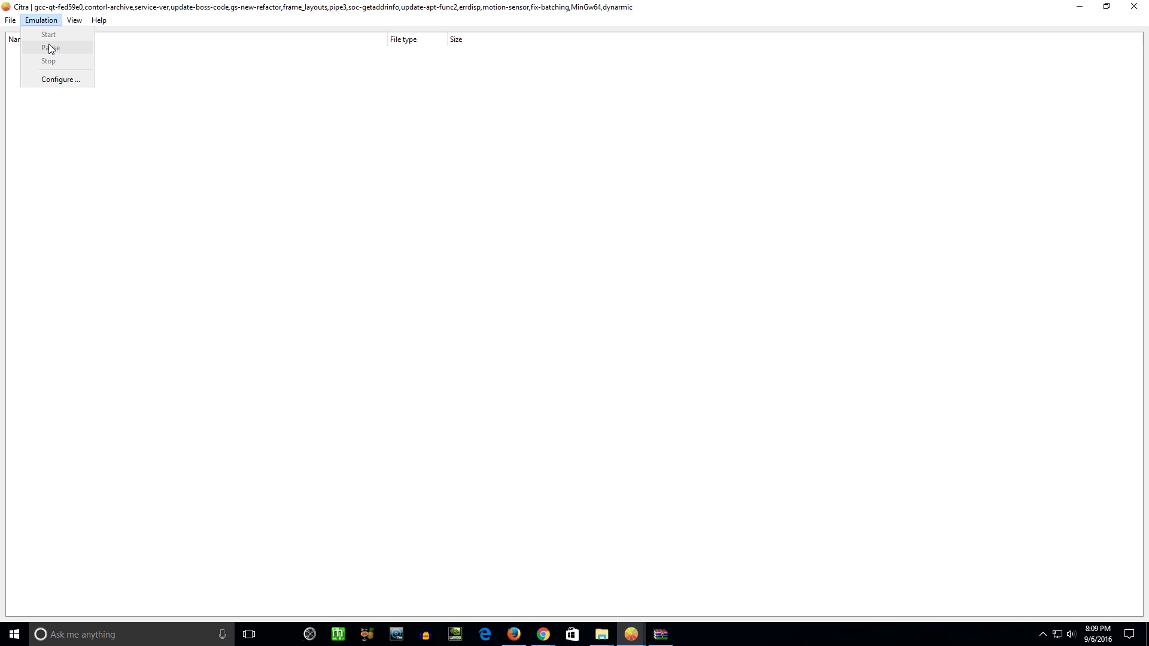
pyautogui.click(55, 79)
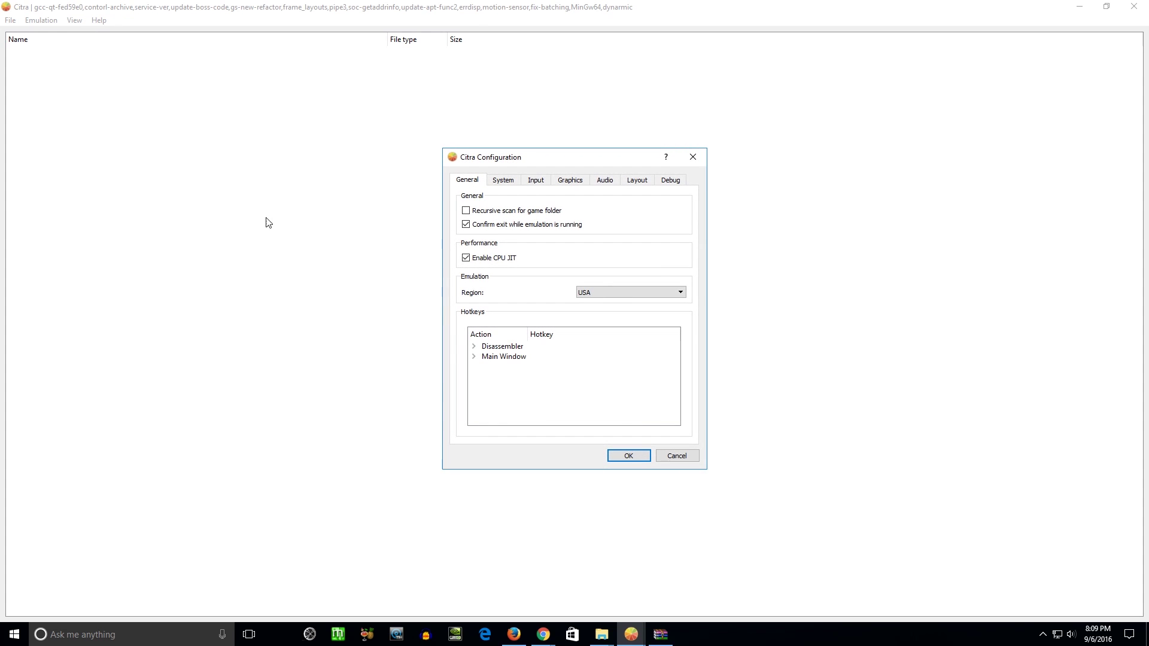
pyautogui.click(484, 263)
pyautogui.click(604, 297)
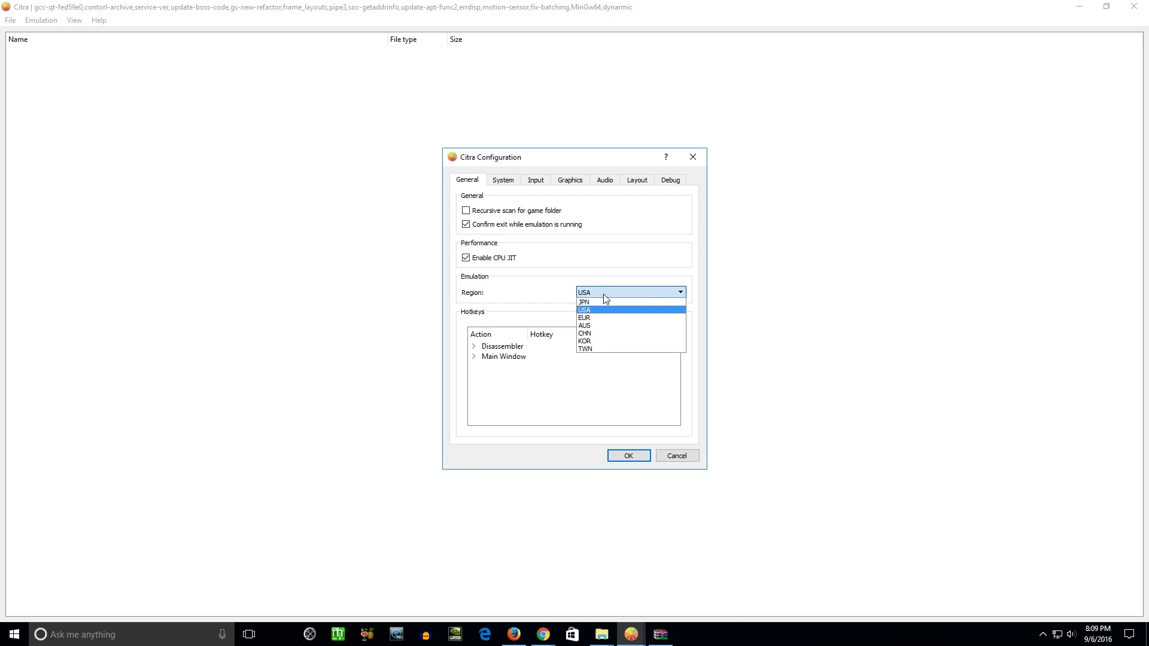
pyautogui.click(605, 297)
# - Review Citra's system settings, input key bindings and graphics options, including the shader JIT
pyautogui.click(502, 181)
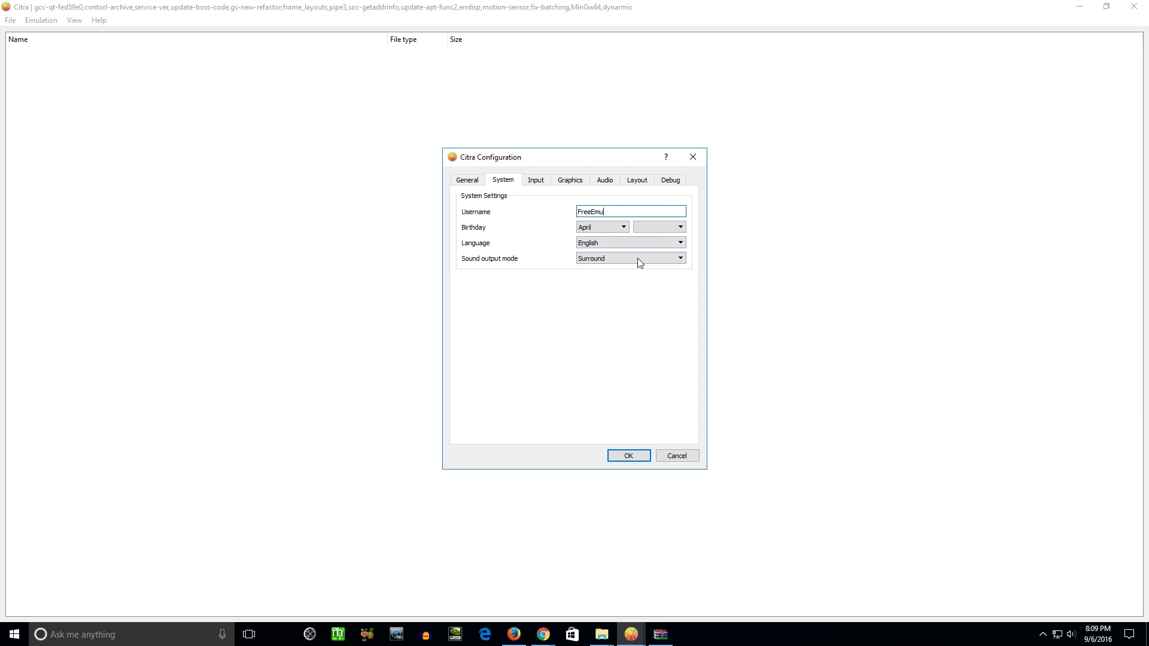
pyautogui.click(539, 181)
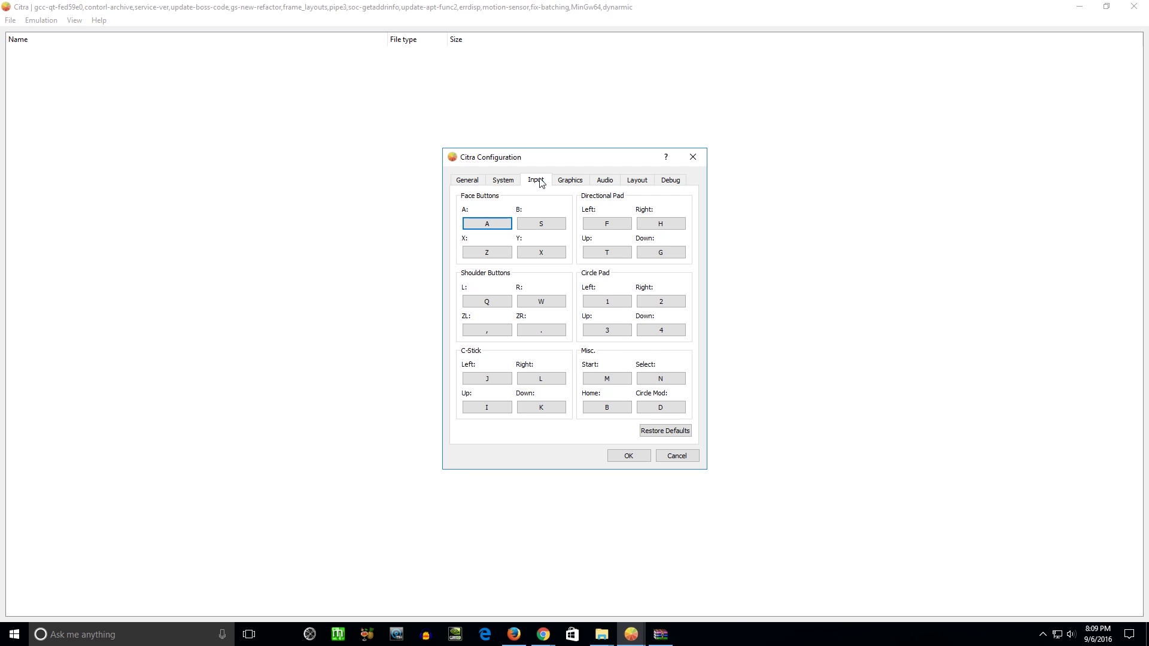
pyautogui.click(570, 186)
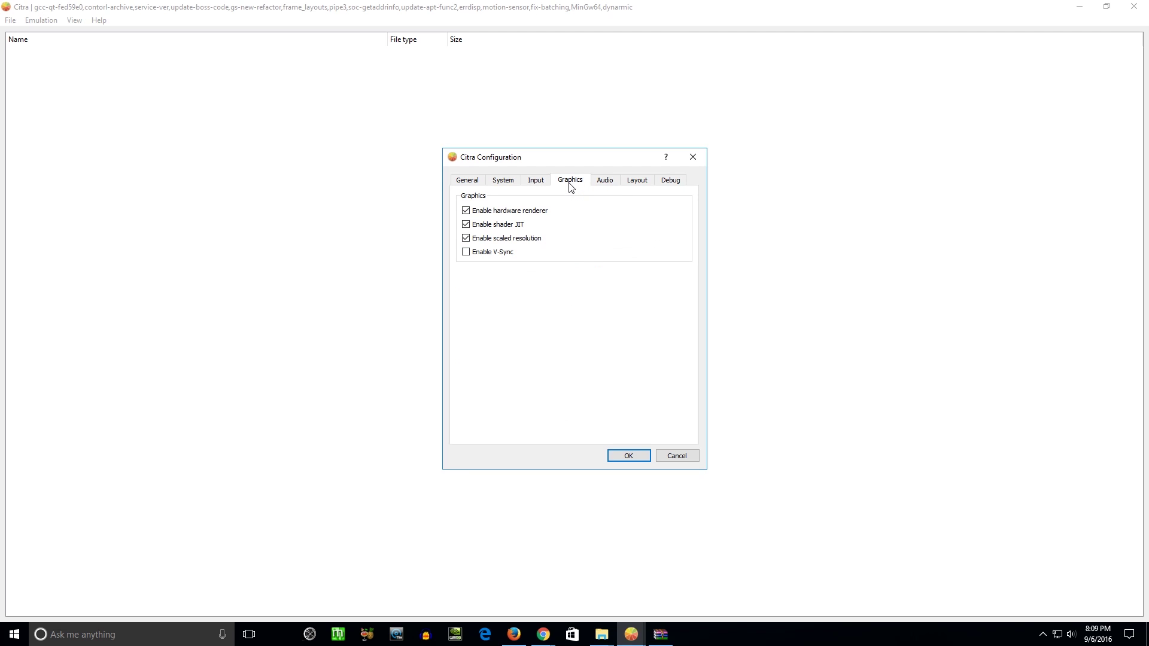
pyautogui.click(491, 228)
# - Review the audio stretching option and the output engine choices, keeping the engine on auto
pyautogui.click(600, 181)
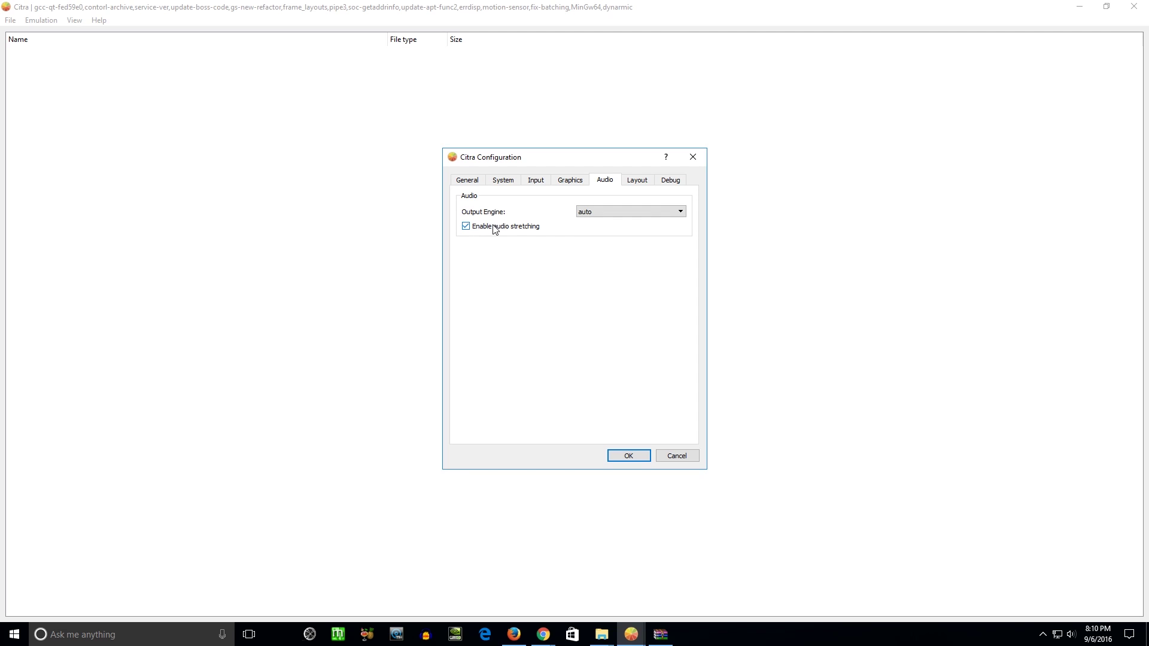
pyautogui.moveTo(479, 231)
pyautogui.click(651, 213)
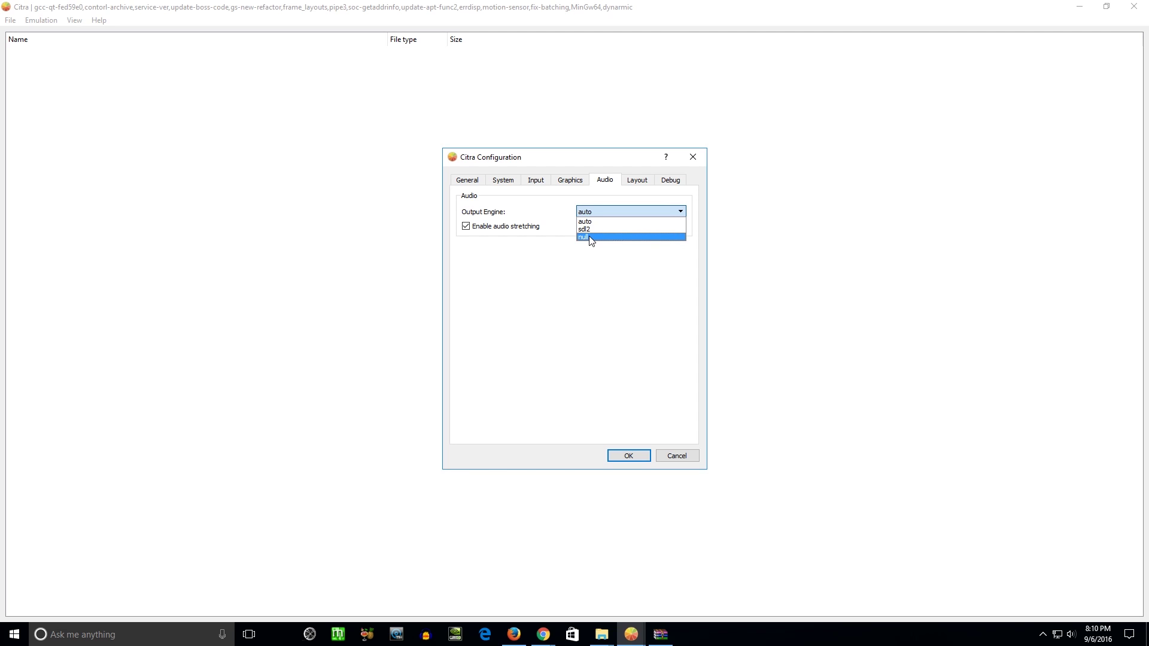
pyautogui.click(615, 211)
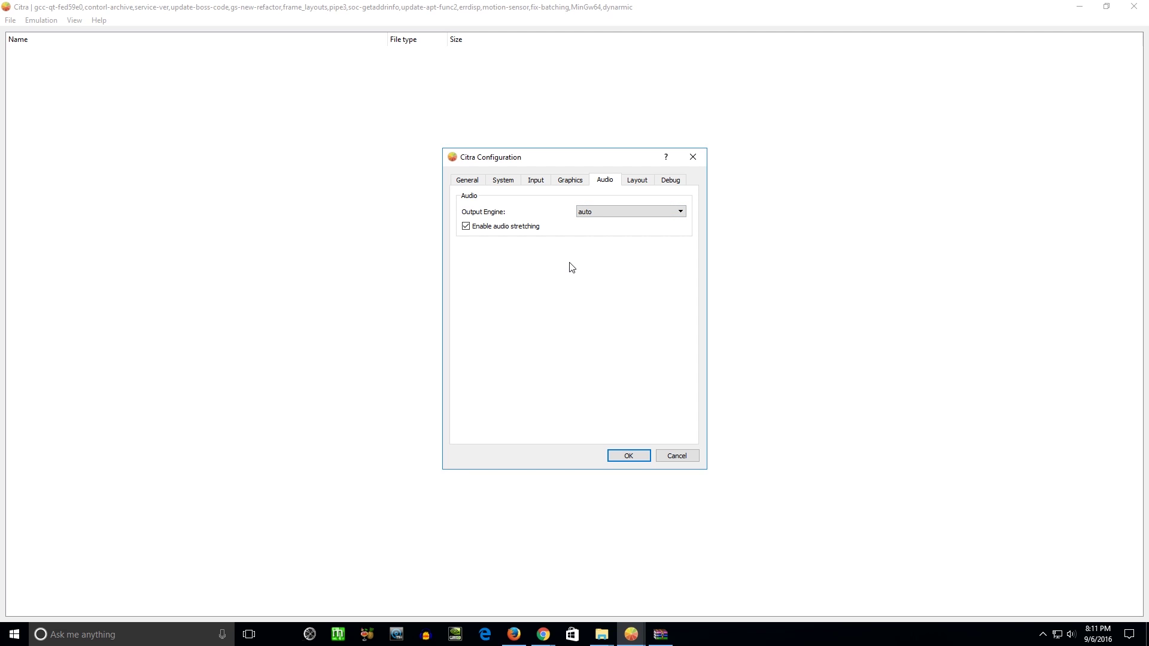
# - Review the screen layout choices, keeping Large Screen, and check the debug settings
pyautogui.click(633, 186)
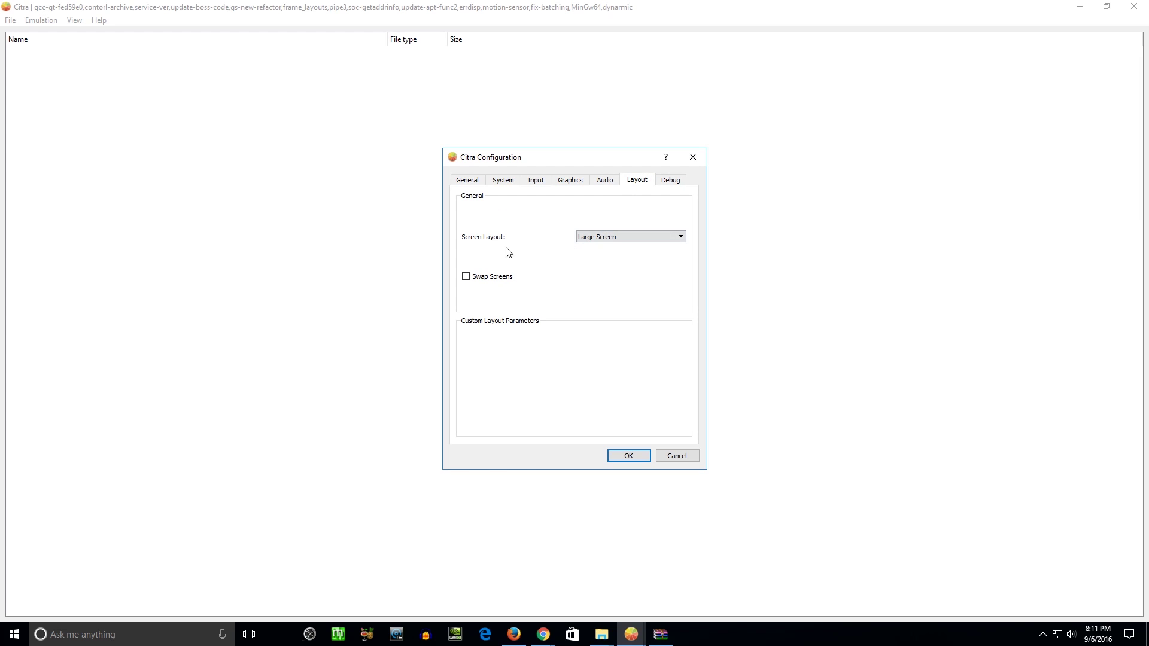
pyautogui.click(666, 237)
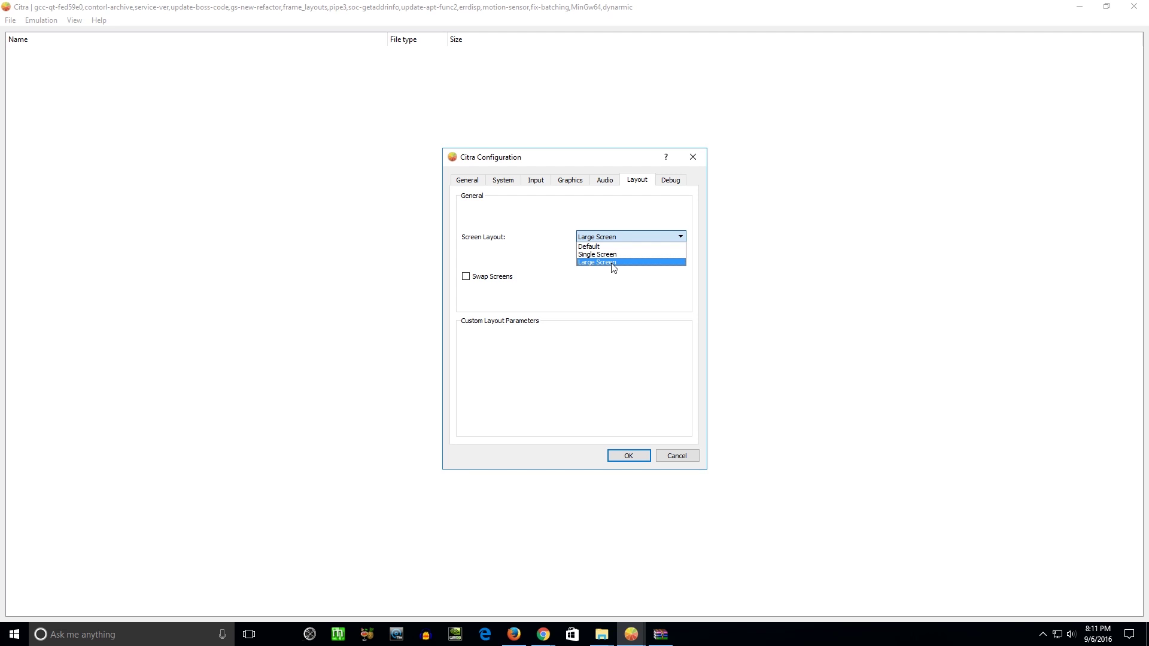
pyautogui.click(627, 233)
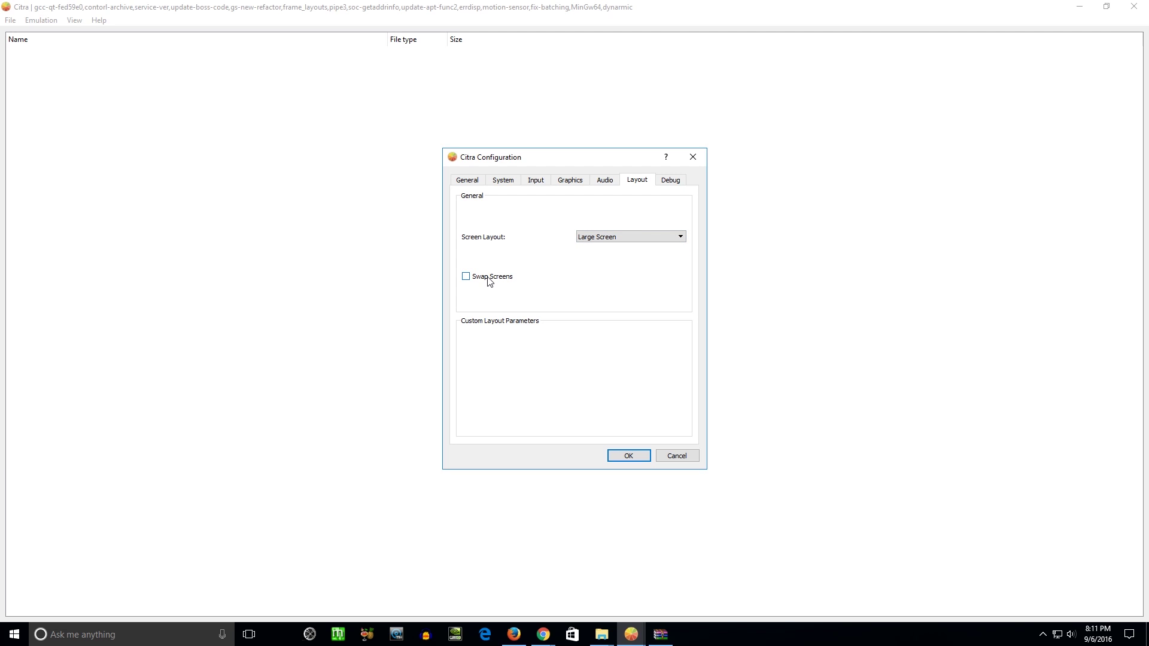
pyautogui.click(663, 183)
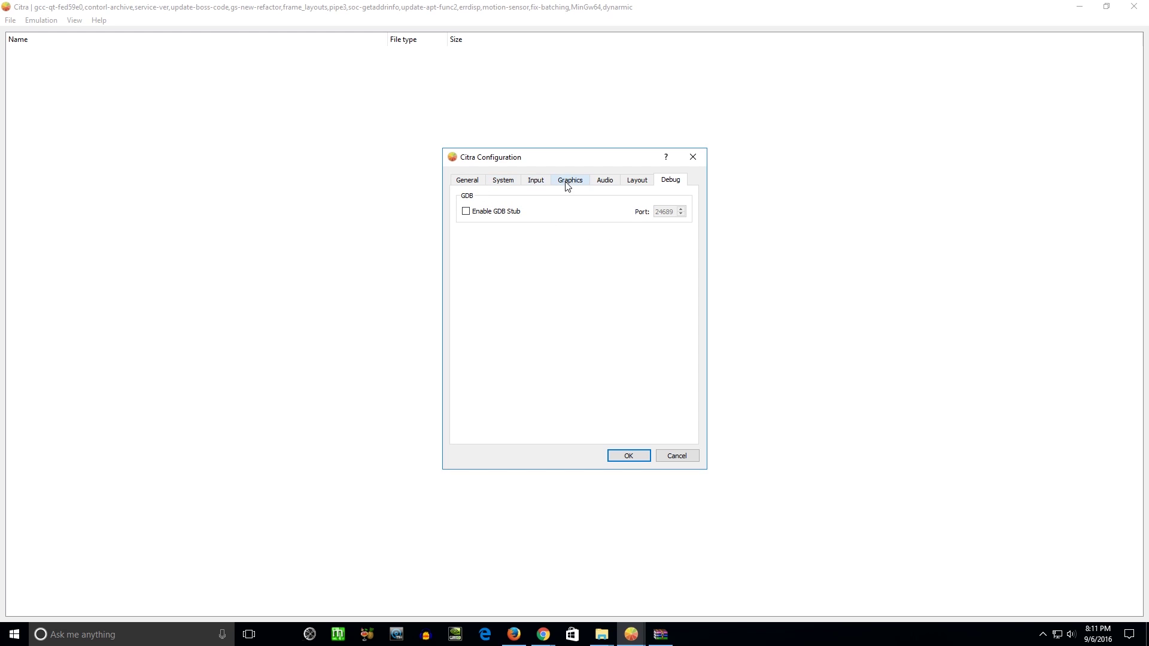
# - Return to the input key bindings and place the Keysticks controller overlay right beside the configuration dialog
pyautogui.click(534, 185)
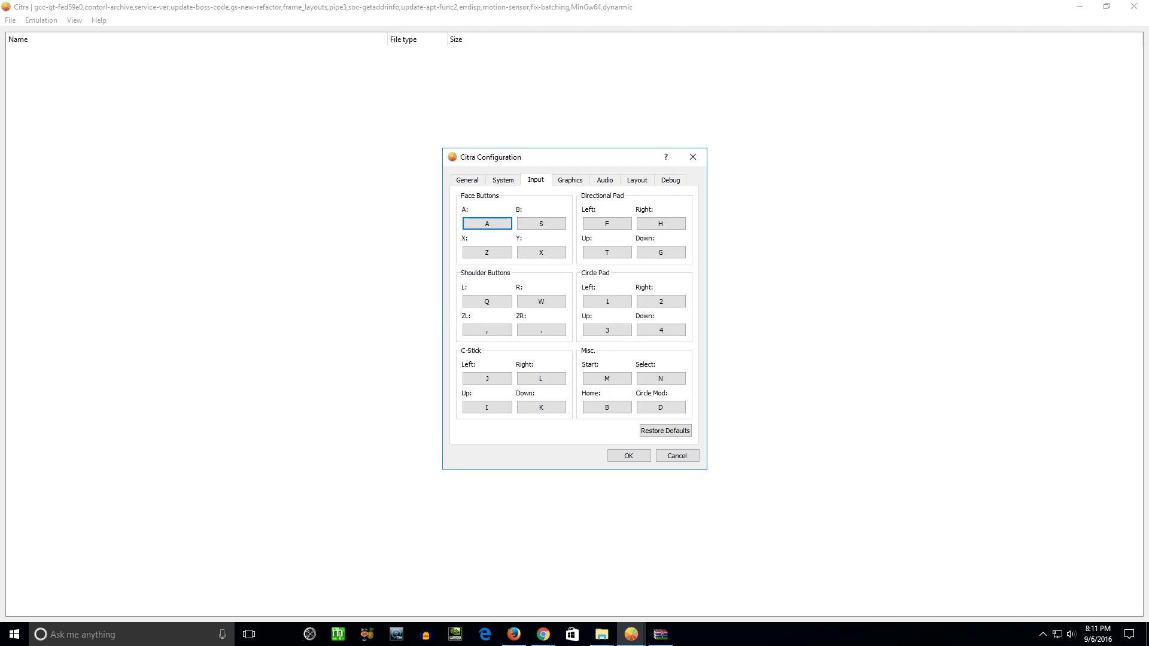
pyautogui.moveTo(57, 401); pyautogui.dragTo(119, 479)
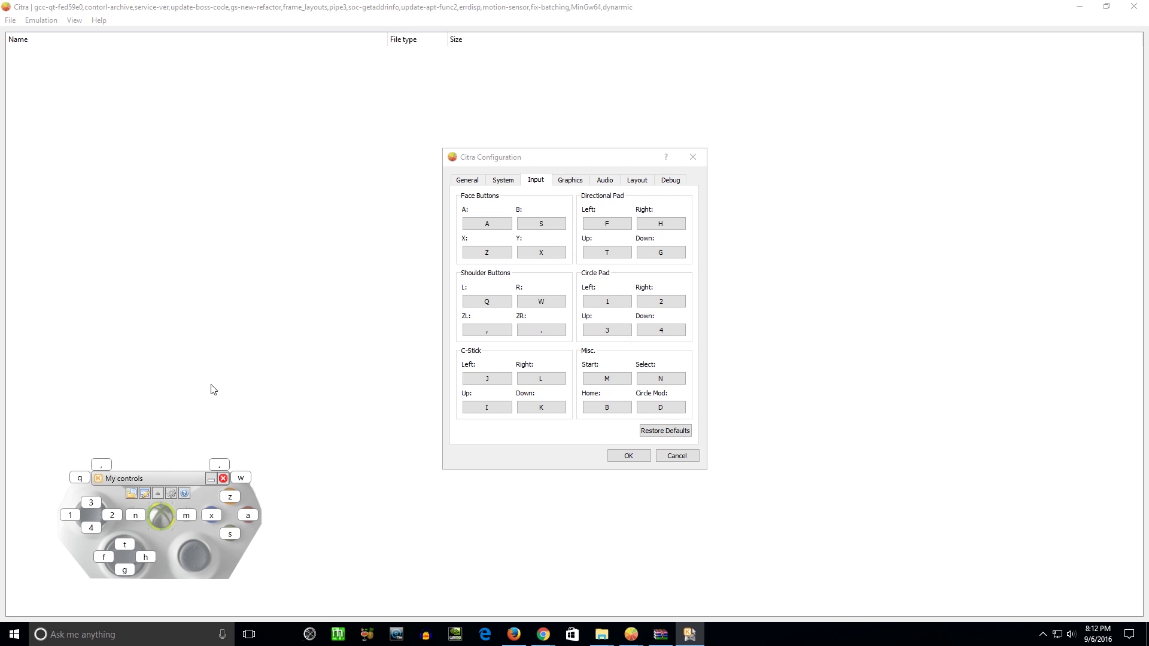
pyautogui.click(1043, 636)
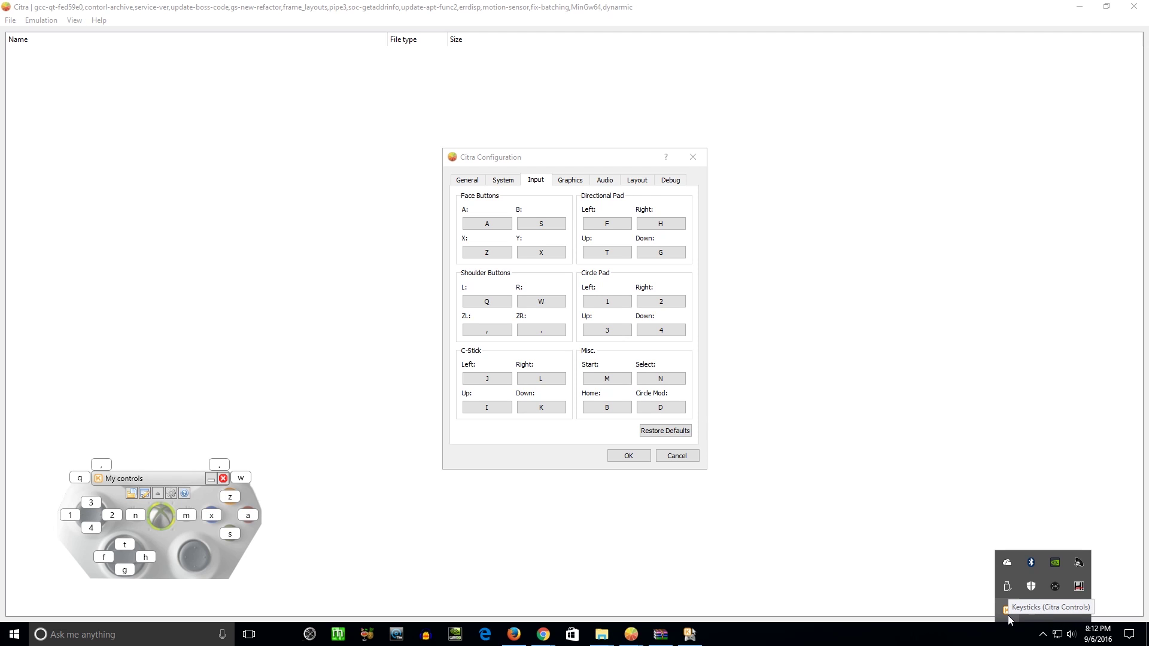
pyautogui.click(113, 494)
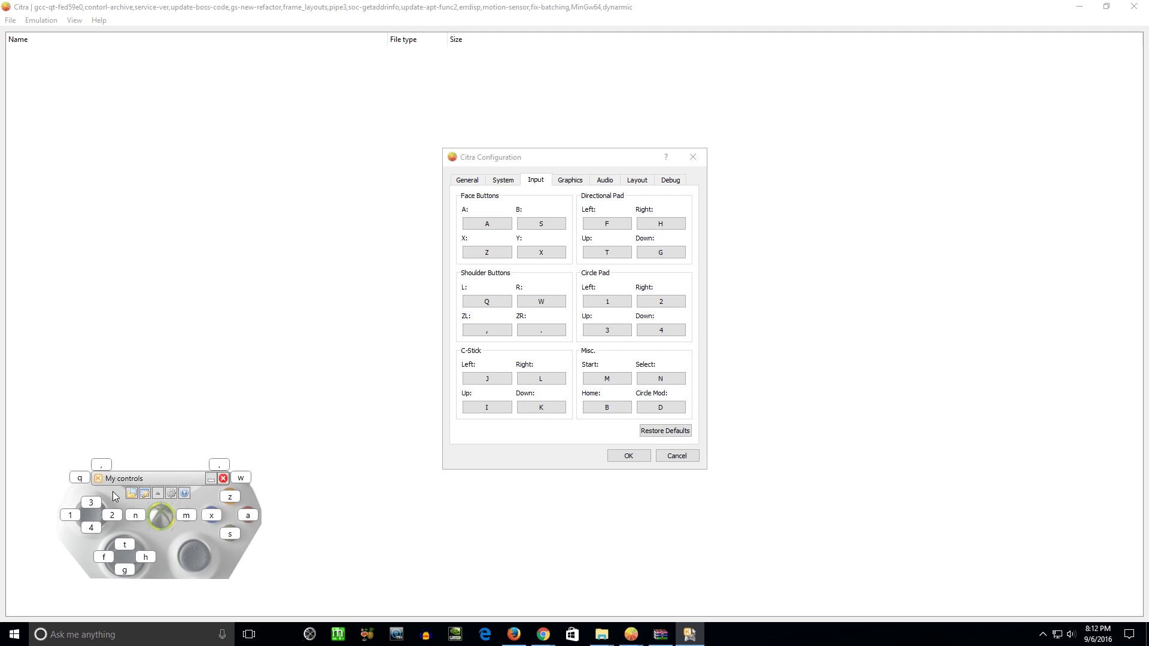
pyautogui.moveTo(113, 491); pyautogui.dragTo(272, 256)
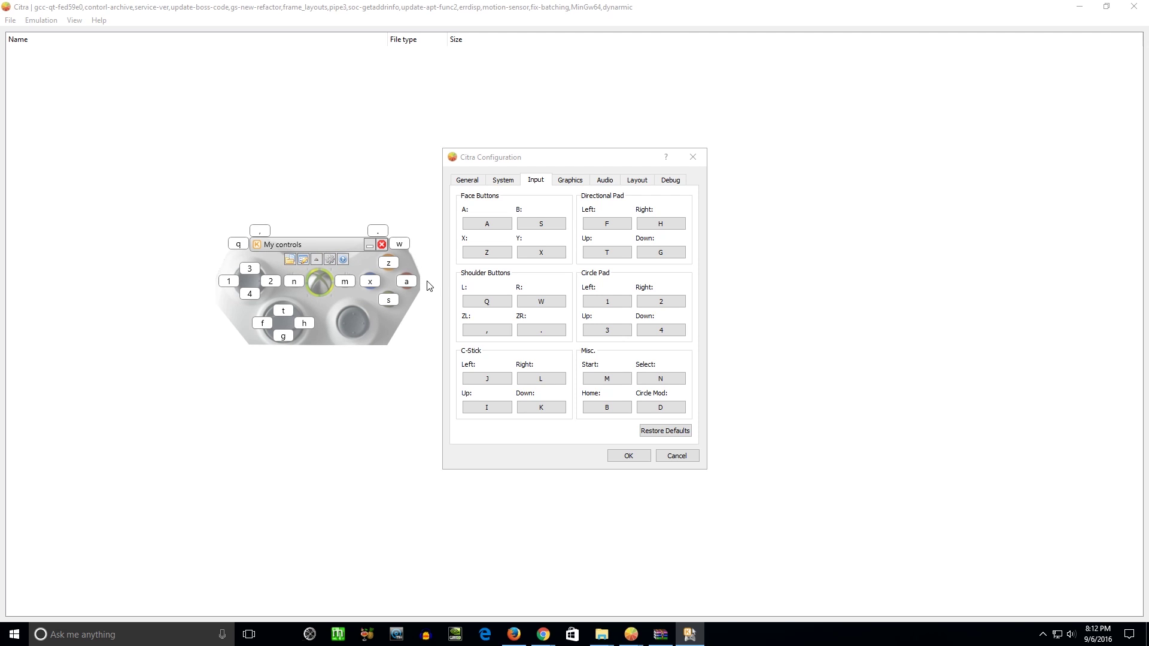
# - Map the face buttons in Citra: B to S, X to Z and Y to X
pyautogui.click(539, 224)
pyautogui.press('s')
pyautogui.click(472, 252)
pyautogui.press('z')
pyautogui.press('x')
# - Open the Citra Controls profile in the Keysticks editor and examine the hold-key choices for the left stick's left direction
pyautogui.click(301, 262)
pyautogui.moveTo(307, 10); pyautogui.dragTo(777, 63)
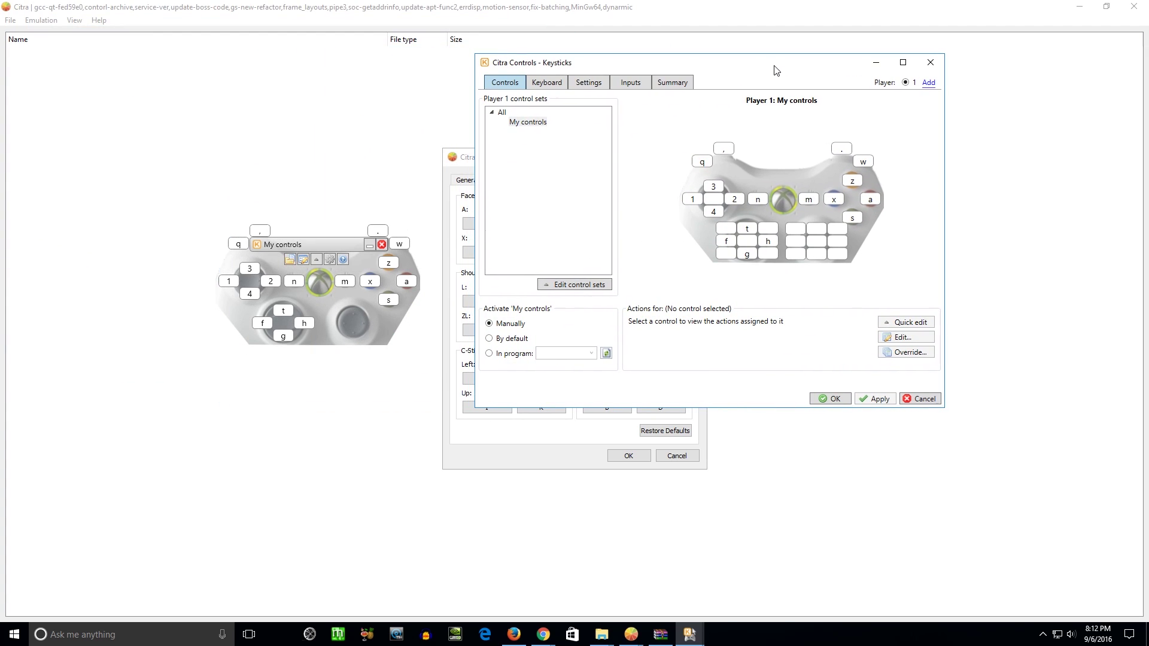
pyautogui.click(692, 199)
pyautogui.click(908, 324)
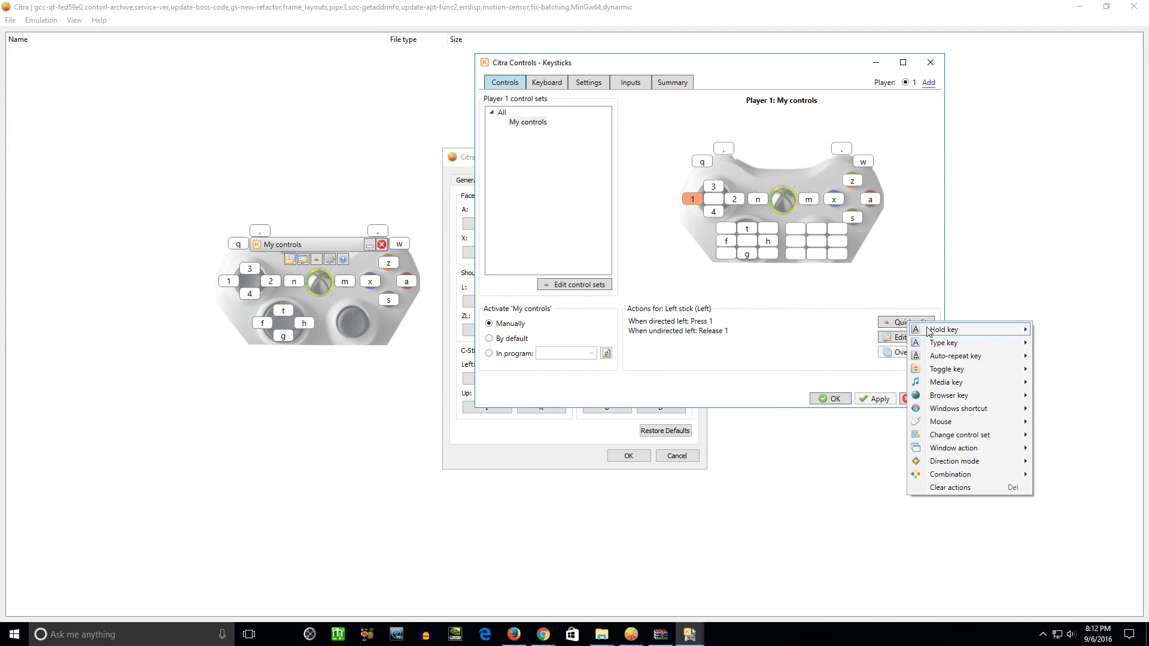
pyautogui.moveTo(933, 330)
pyautogui.moveTo(1047, 335)
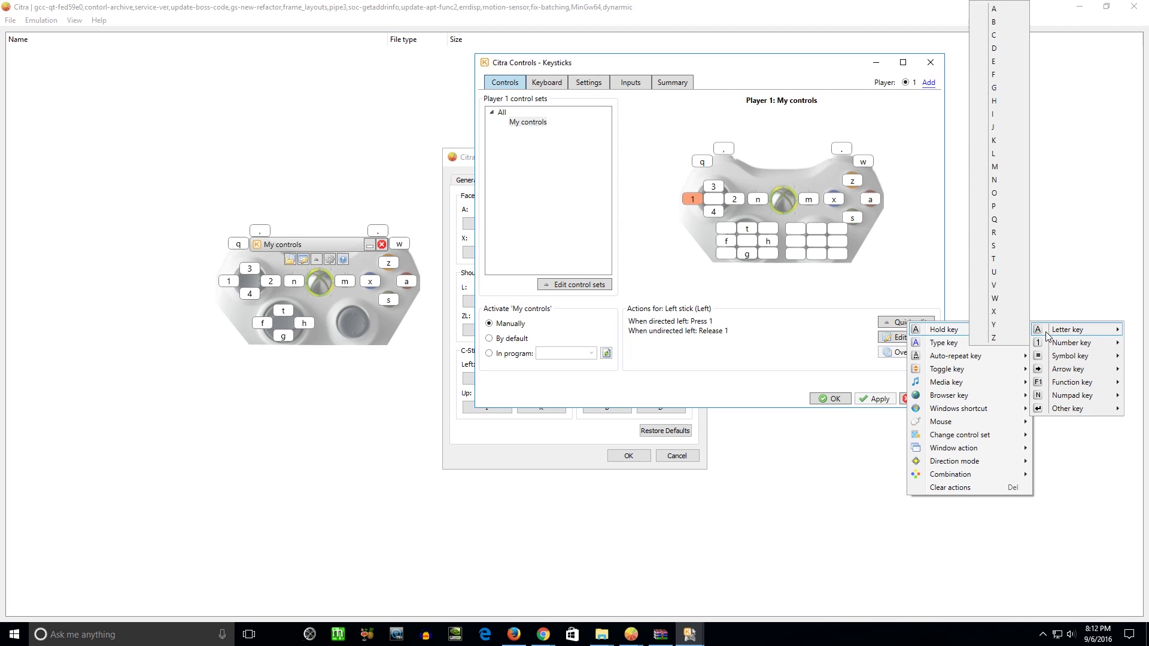
pyautogui.click(735, 90)
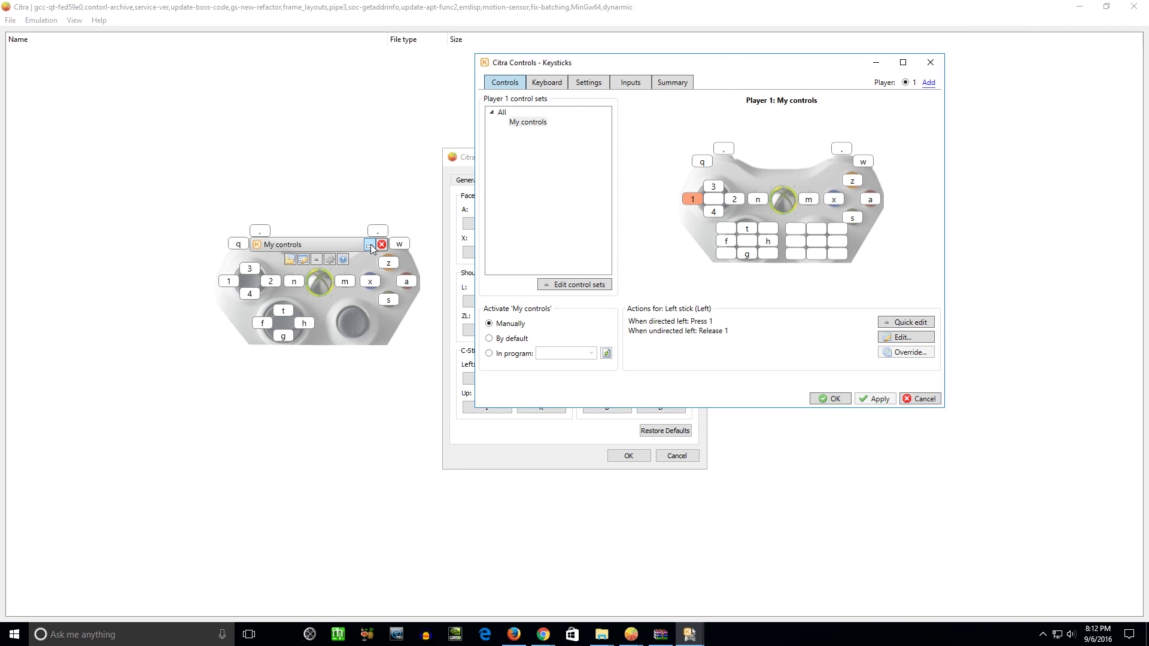
# - Move the controller overlay away from the dialogs, close the Keysticks editor and return to Citra's configuration
pyautogui.moveTo(336, 246); pyautogui.dragTo(256, 278)
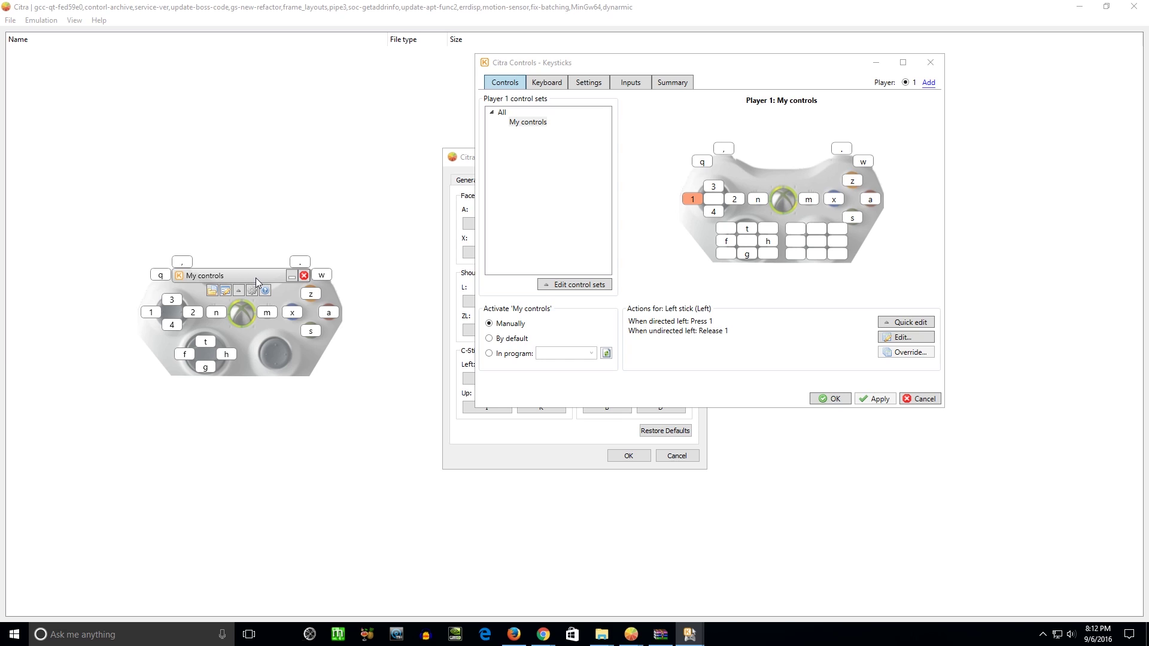
pyautogui.moveTo(256, 277); pyautogui.dragTo(260, 278)
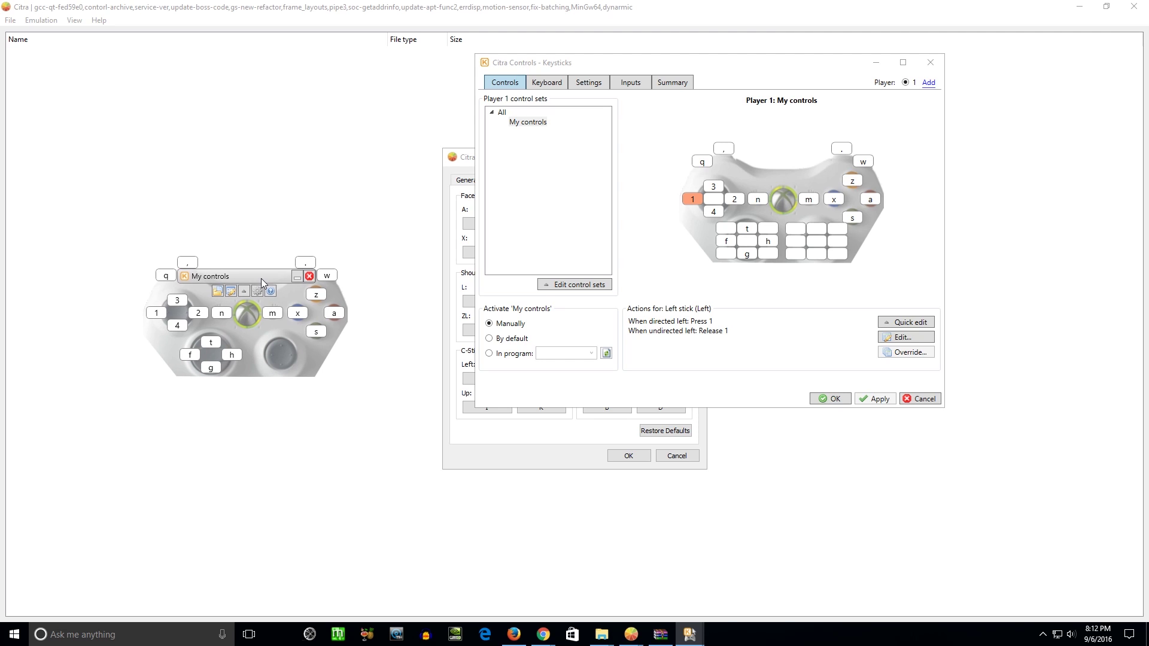
pyautogui.click(938, 63)
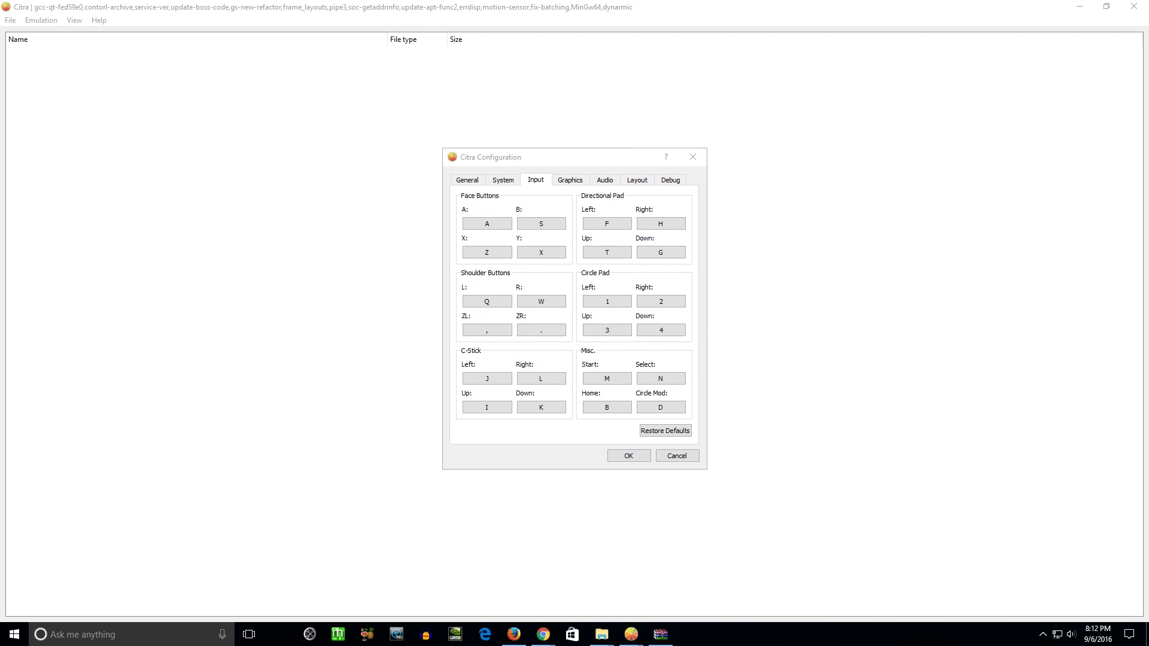
pyautogui.click(580, 166)
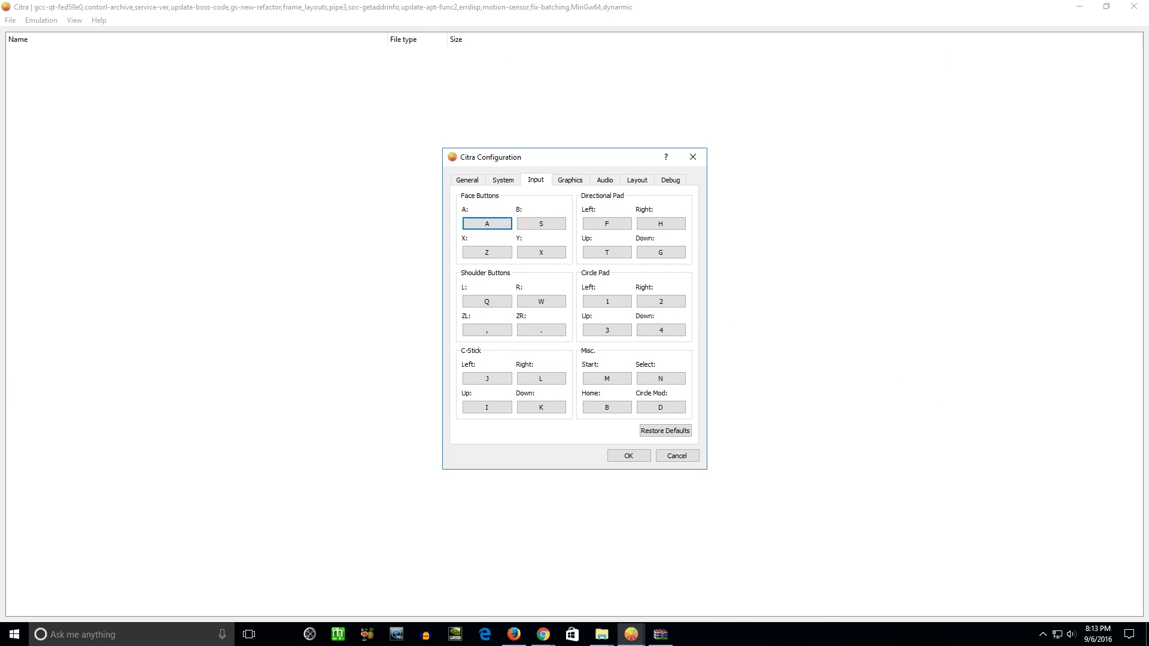
# - Dismiss the configuration dialog, switch to Firefox and open the Dumping Game Cartridges guide from the Citra wiki
pyautogui.click(672, 452)
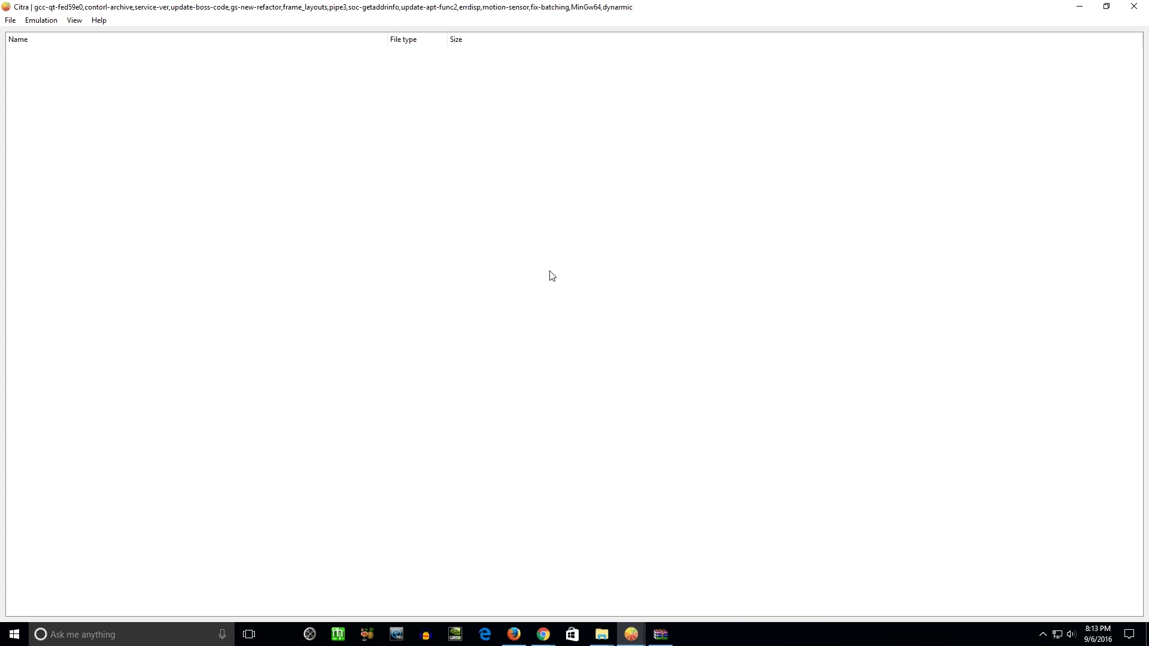
pyautogui.click(513, 634)
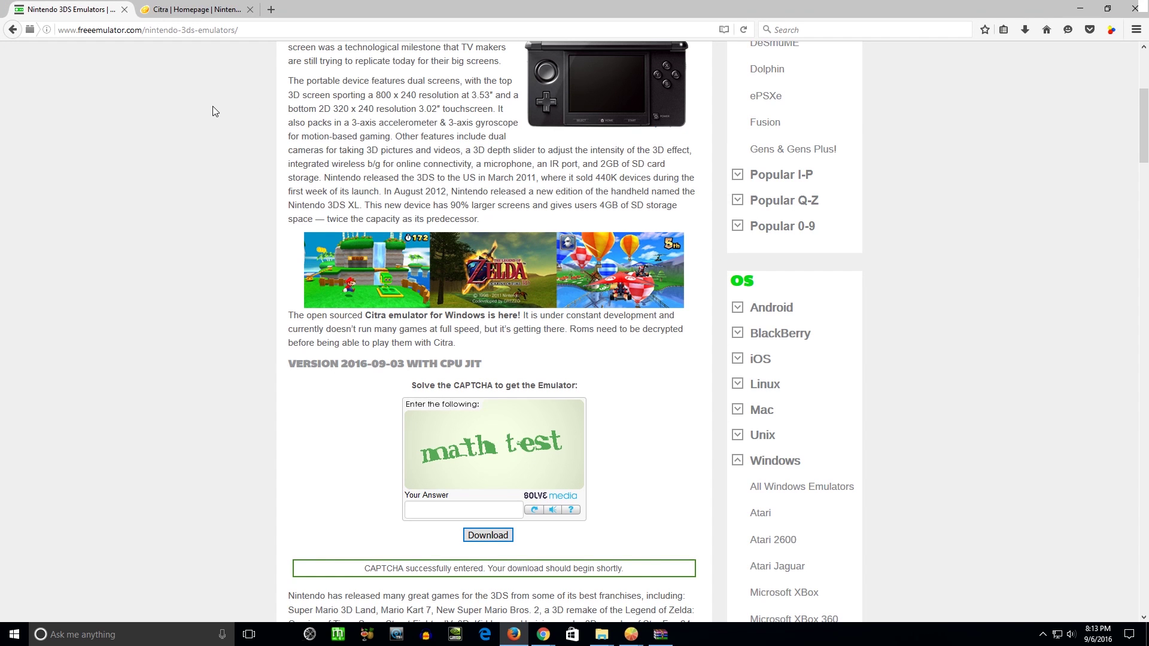
pyautogui.click(214, 7)
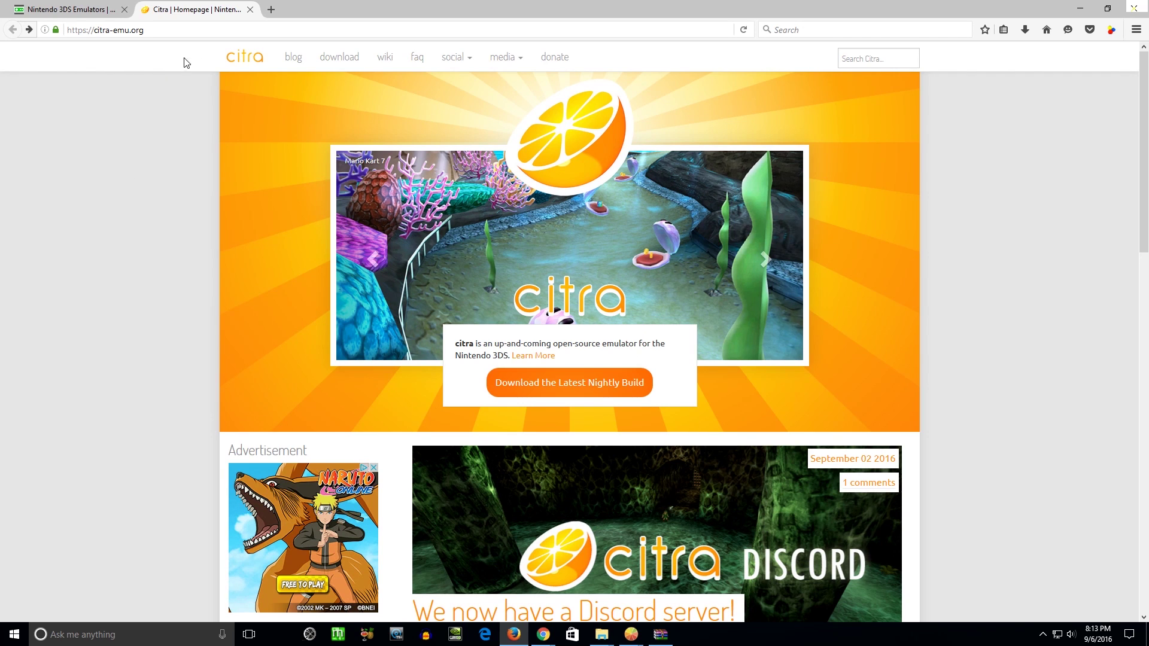
pyautogui.click(386, 58)
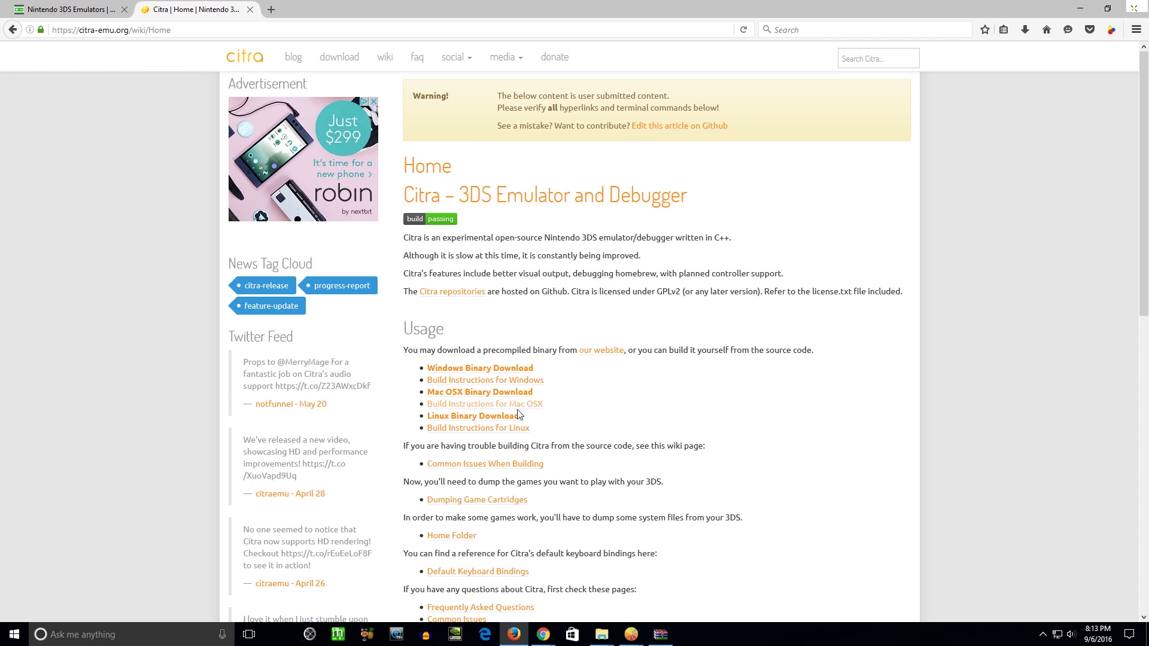
pyautogui.click(498, 501)
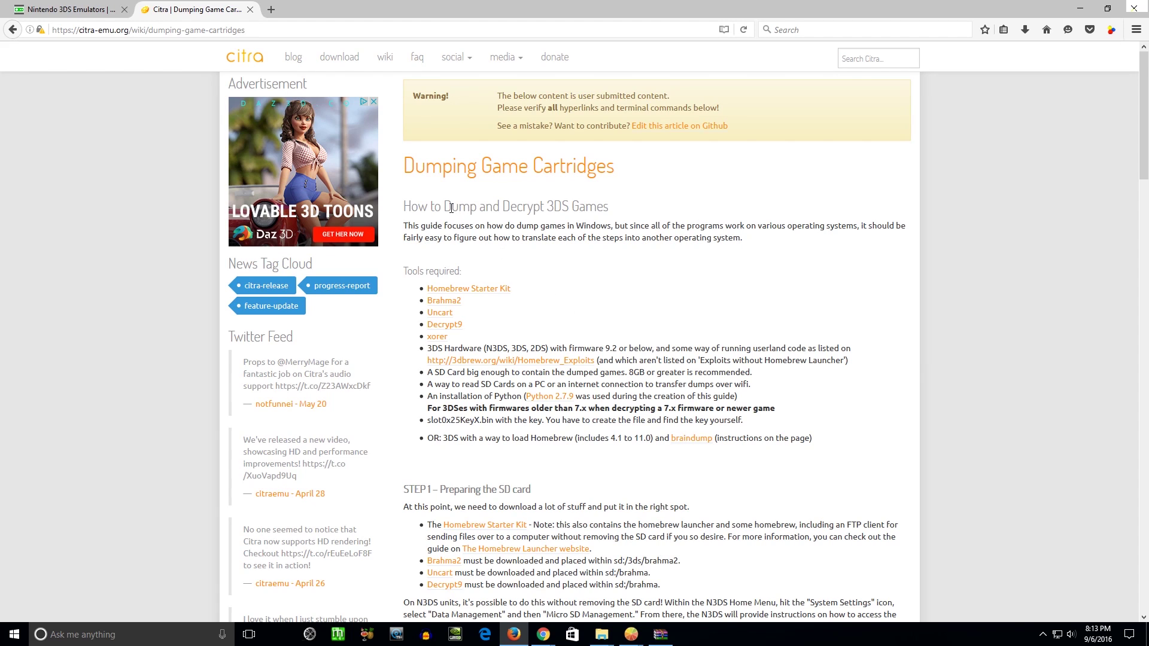
# - Examine the guide's section on how to dump and decrypt 3DS games
pyautogui.moveTo(446, 205); pyautogui.dragTo(413, 206)
pyautogui.moveTo(480, 205); pyautogui.dragTo(554, 243)
pyautogui.click(597, 231)
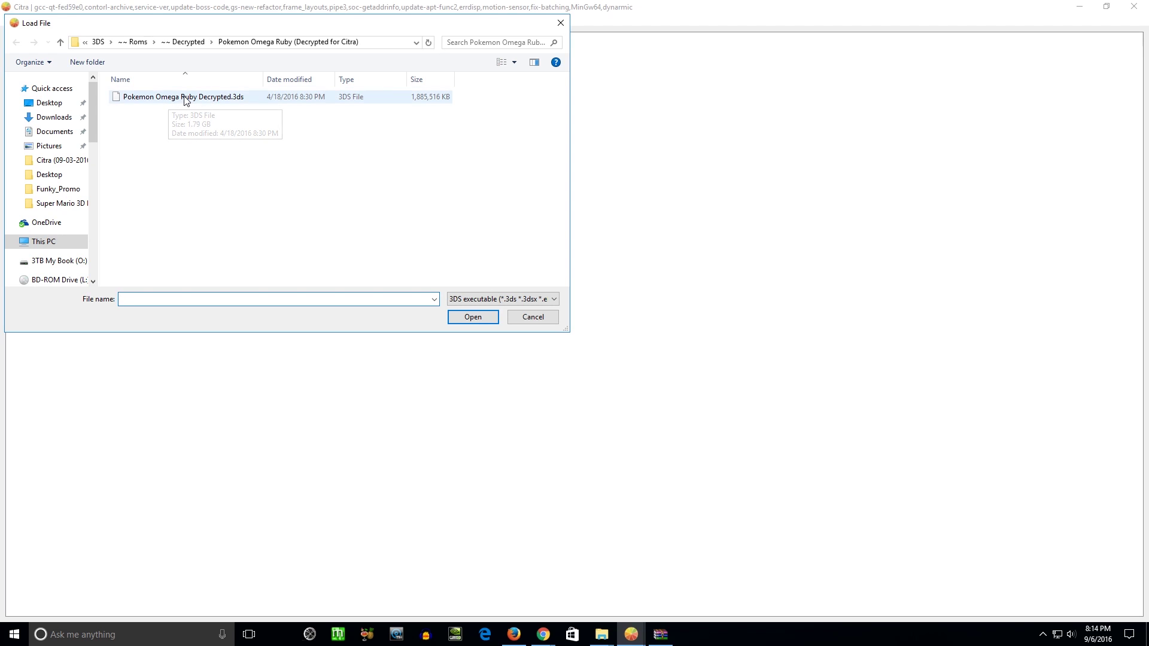
# - Load Pokemon Omega Ruby Decrypted.3ds in Citra and move the FRAPS window out of the game's way
pyautogui.click(217, 103)
pyautogui.click(455, 319)
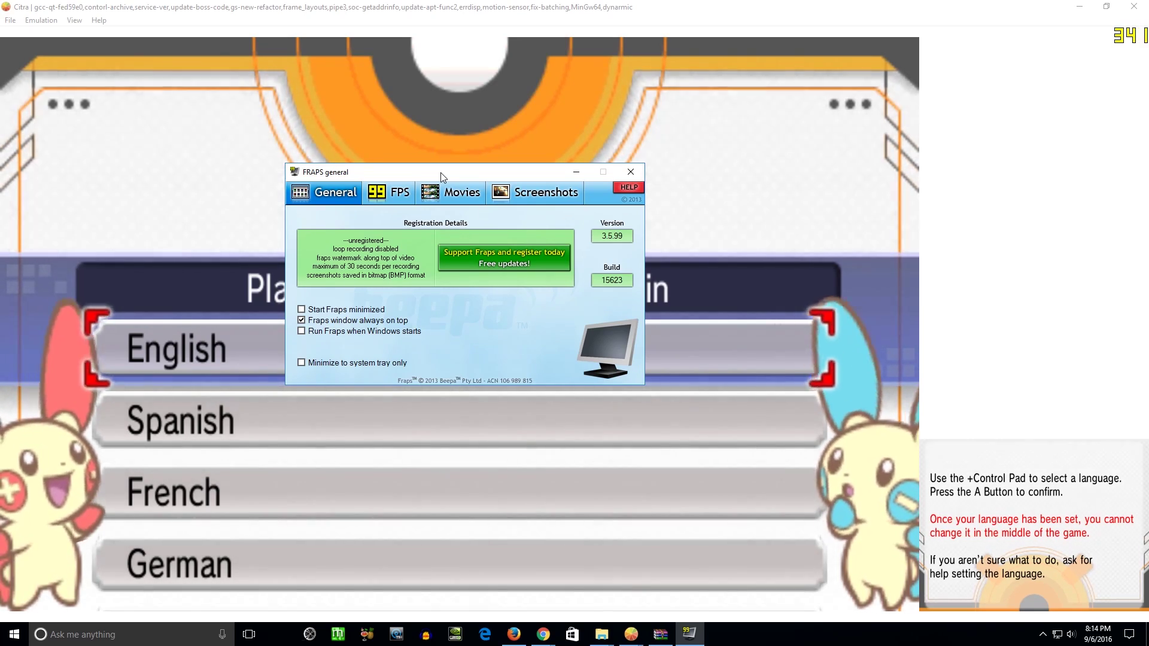
pyautogui.moveTo(441, 173); pyautogui.dragTo(0, 279)
pyautogui.click(47, 278)
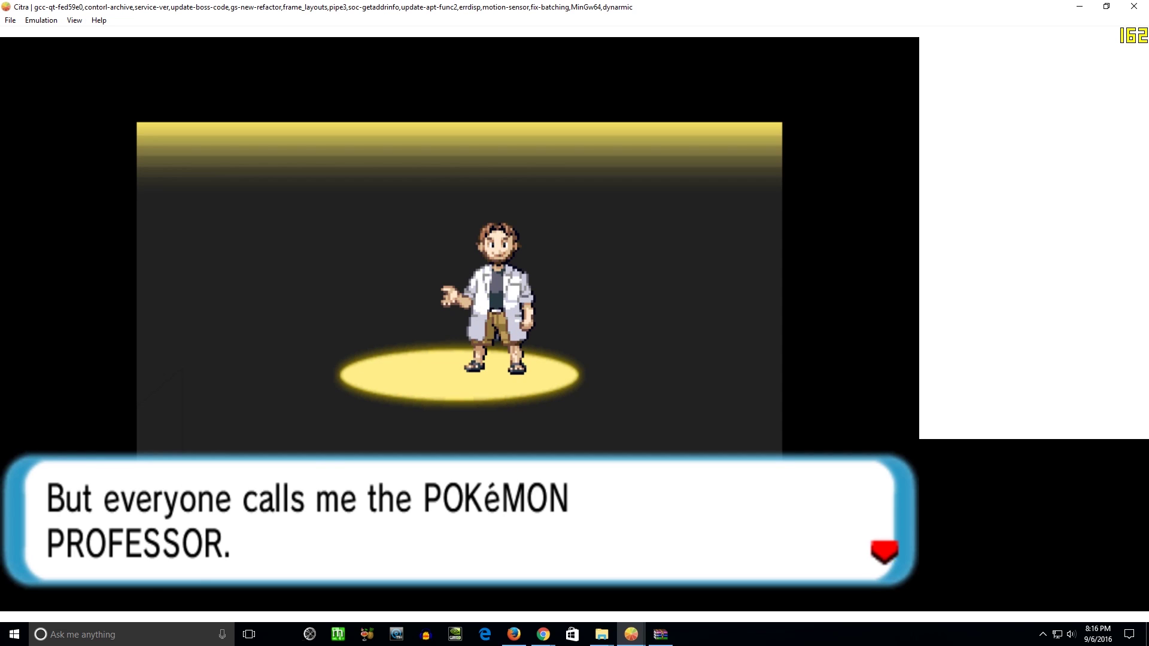
# - Advance through the professor's introduction to Pokémon up to the player name entry
pyautogui.press('a')
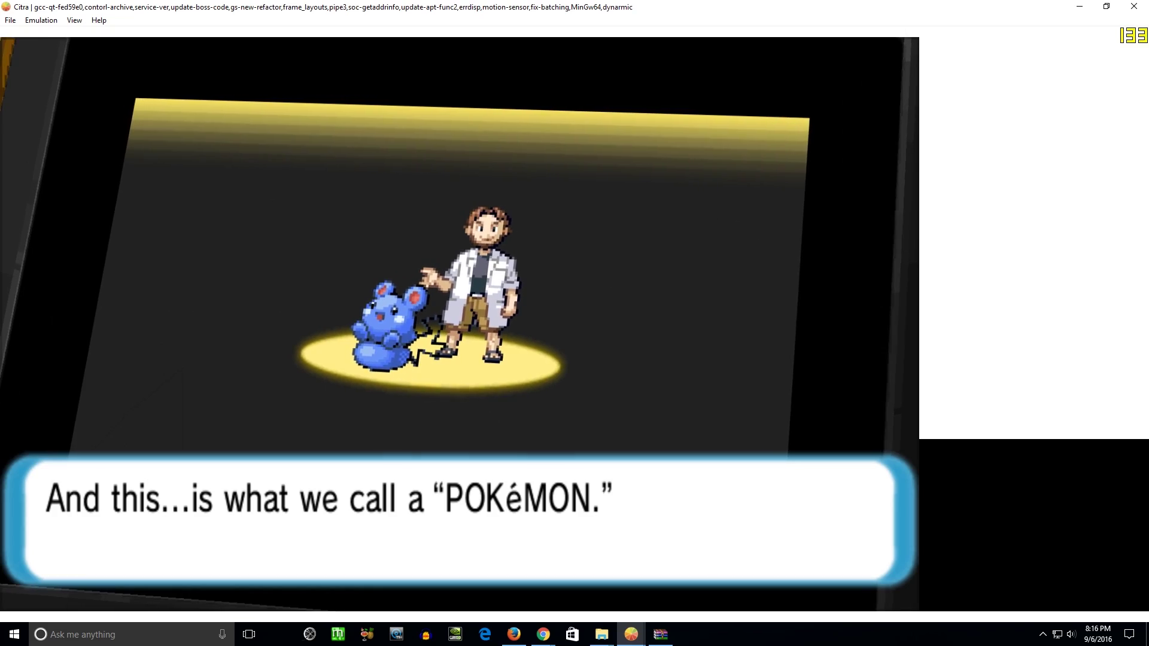
pyautogui.press('a')
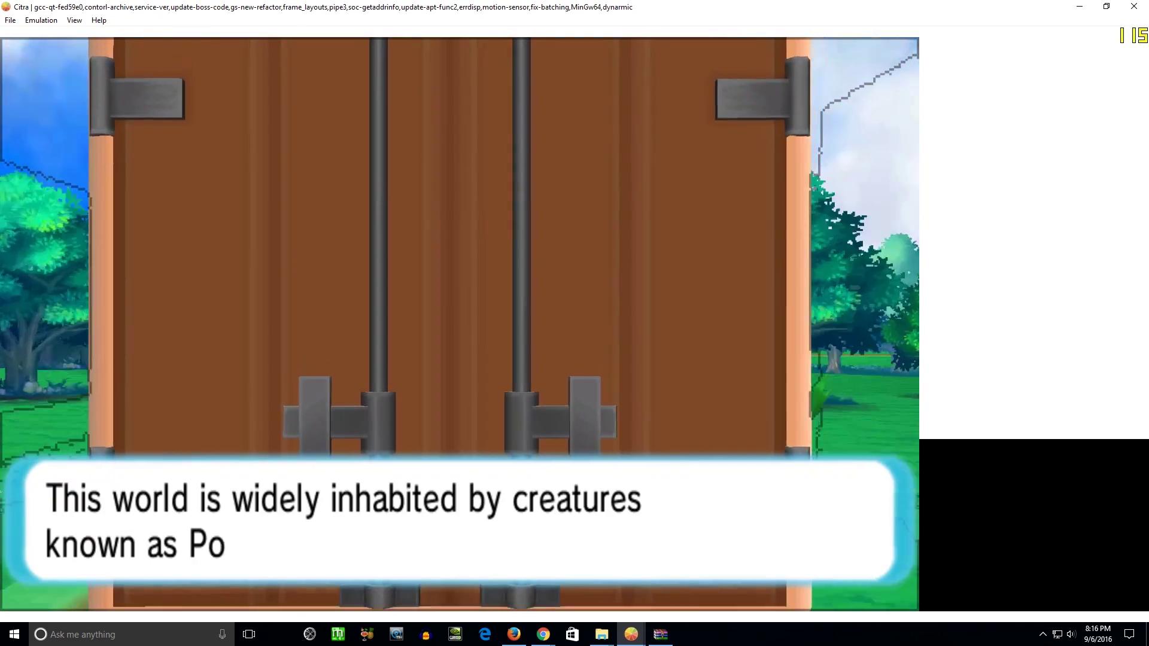
pyautogui.press('a')
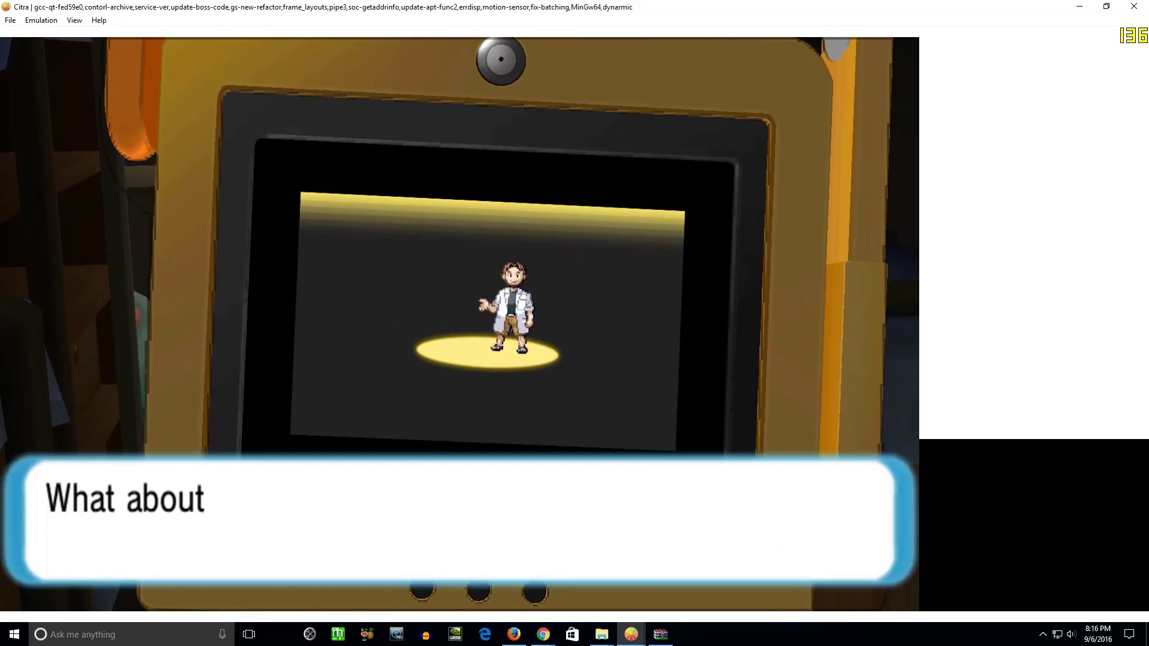
pyautogui.press('a')
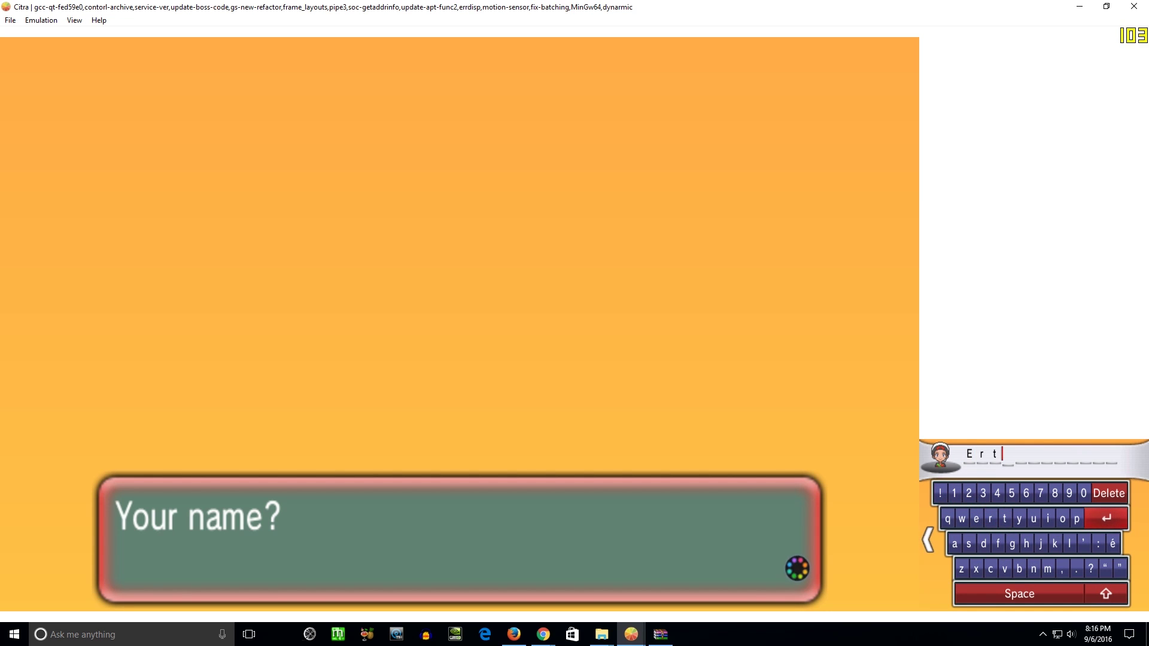
# - Confirm the entered player name and continue the professor's dialogue about moving to Littleroot Town
pyautogui.press('m')
pyautogui.press('a')
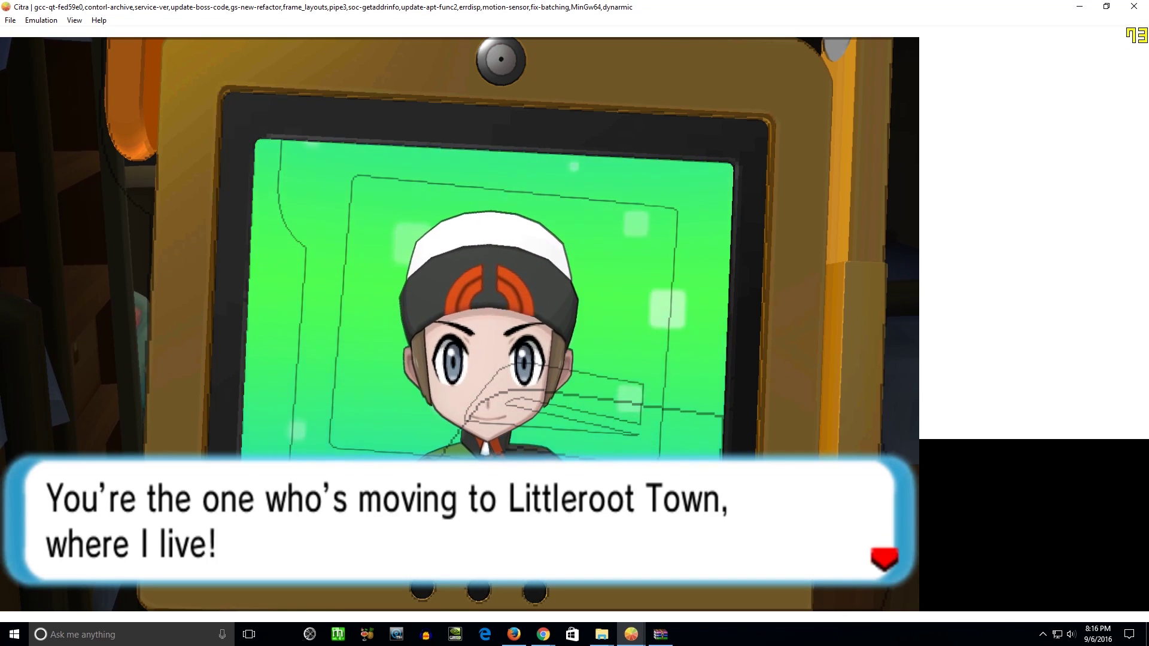
pyautogui.press('a')
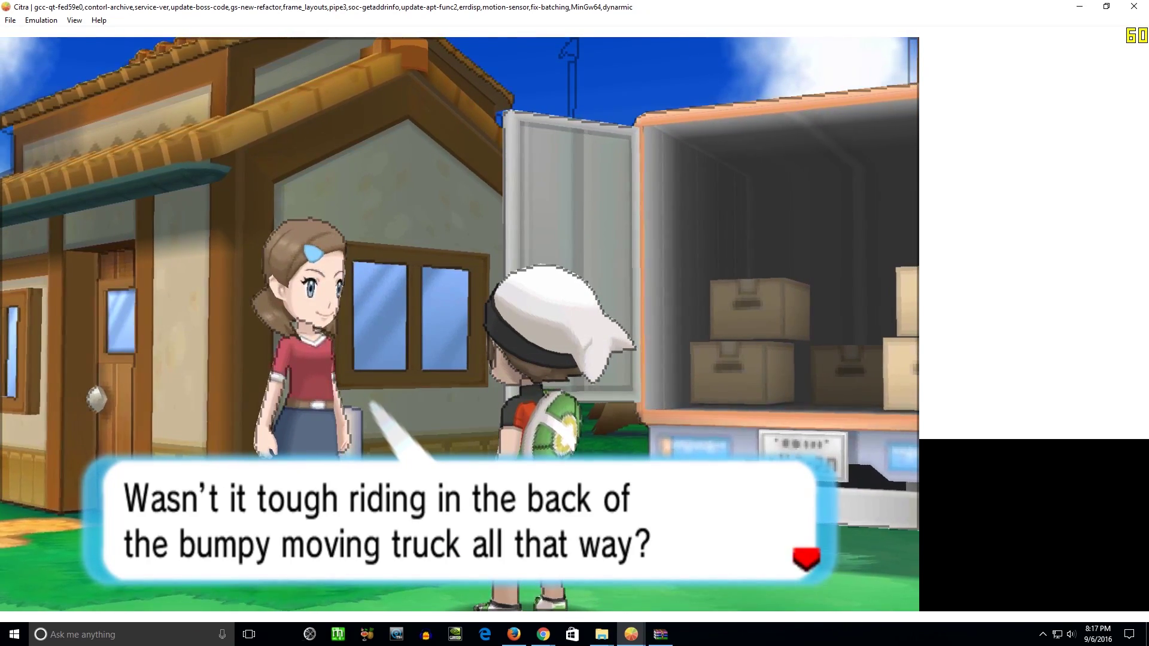
# - Advance the mother's dialogue beside the moving truck until the characters enter the house, and stop the emulation
pyautogui.press('a')
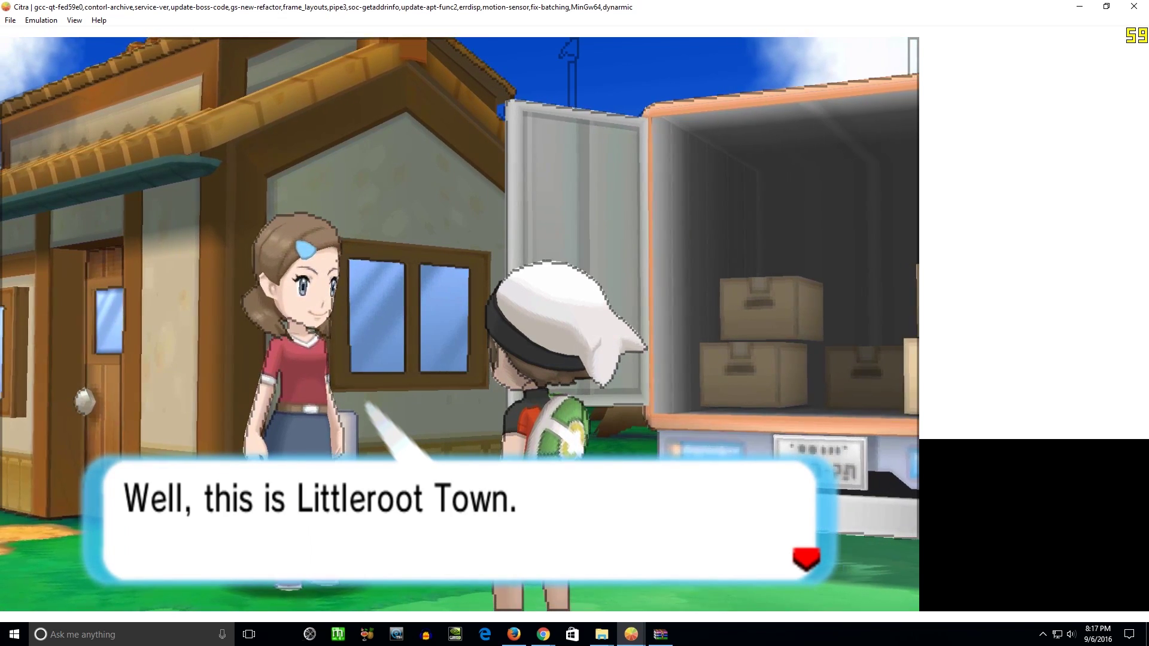
pyautogui.press('a')
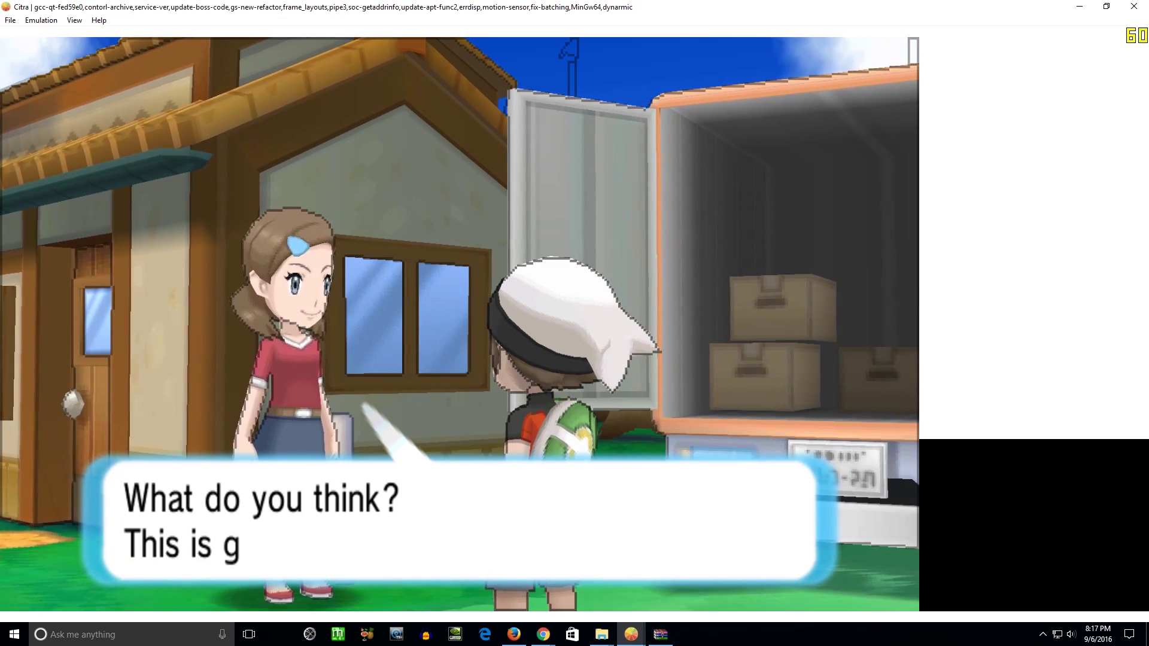
pyautogui.press('a')
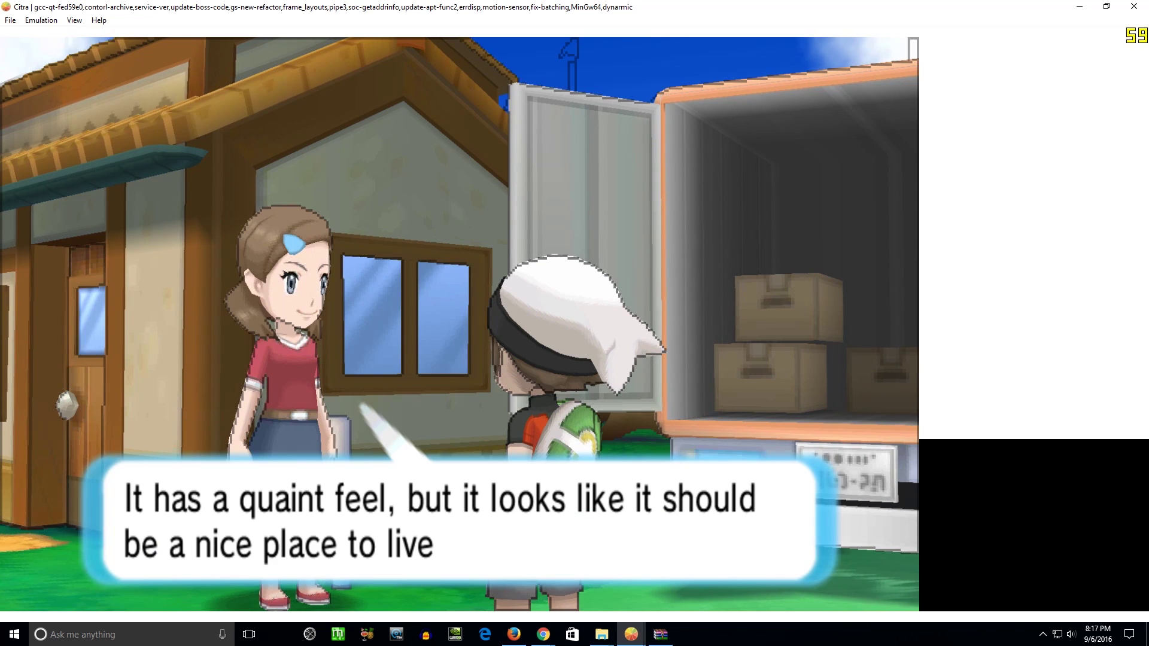
pyautogui.press('a')
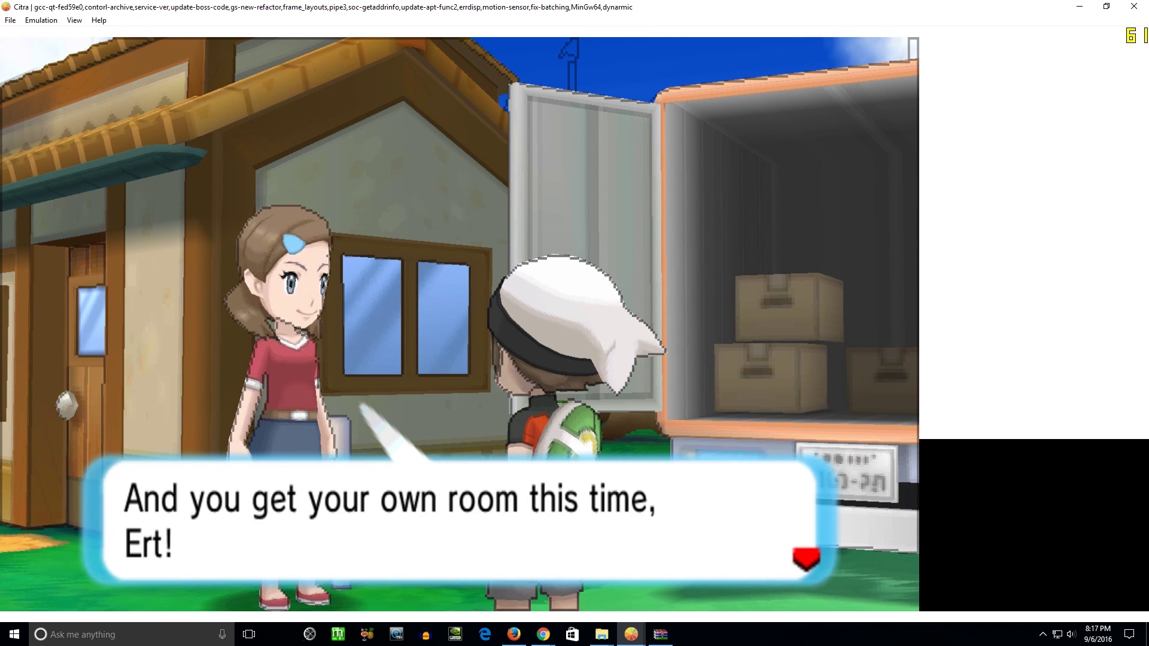
pyautogui.press('a')
pyautogui.press('a')
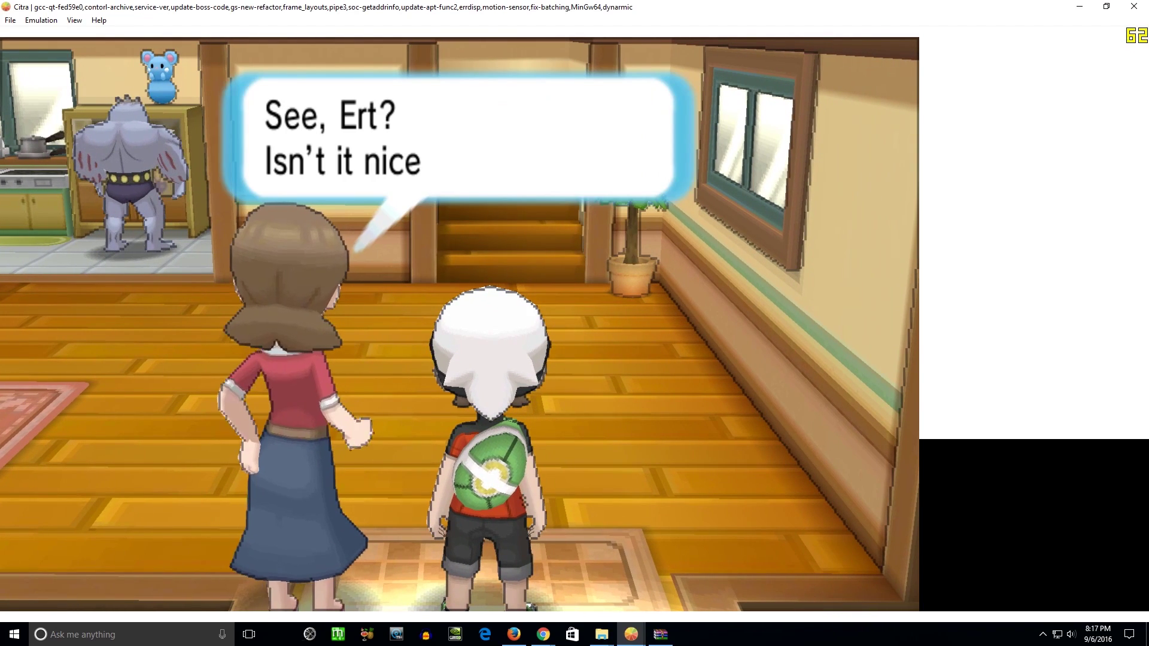
pyautogui.click(56, 23)
pyautogui.click(53, 59)
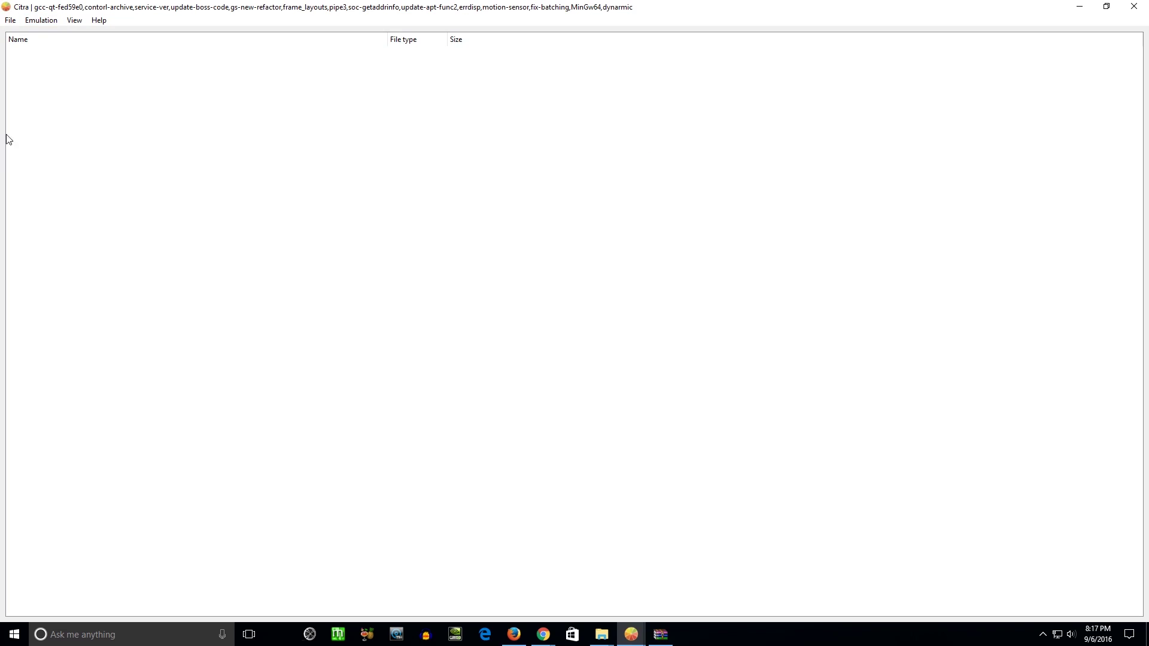